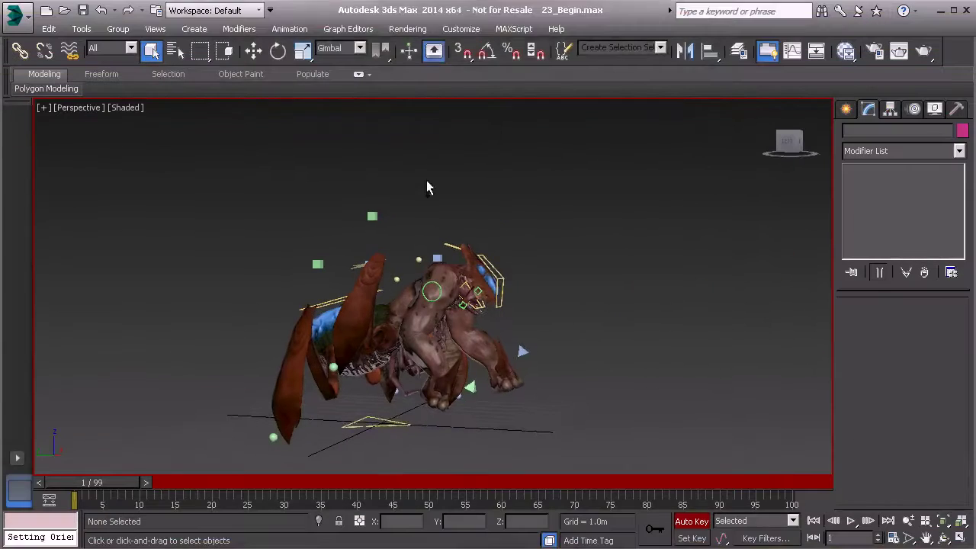
Step: Scrub the animation to frame 32 and examine the creature's arms and body from a side view
middle_click_drag(393, 306, 391, 388, "alt")
middle_click_drag(517, 322, 378, 256)
left_click_drag(102, 481, 305, 516)
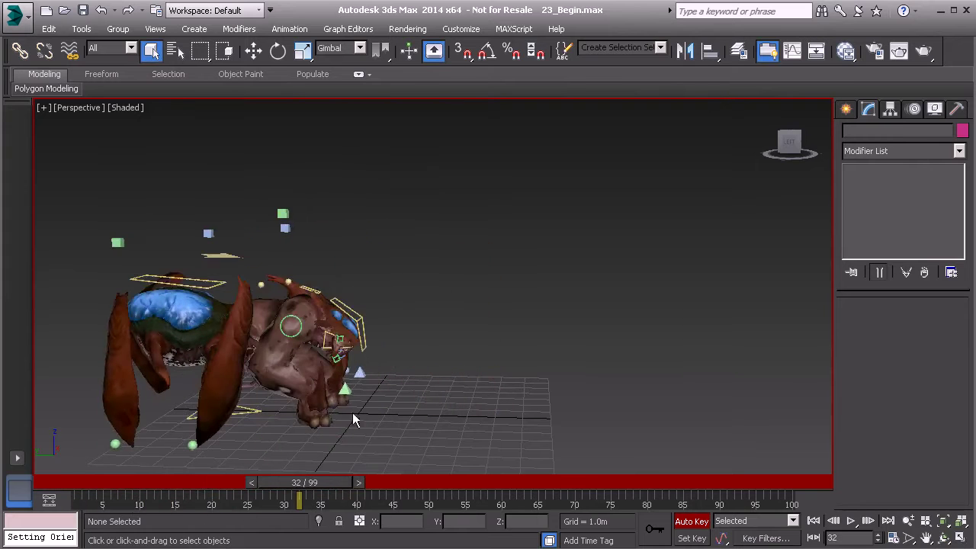
scroll(417, 373, "up", 6)
middle_click_drag(430, 344, 468, 398)
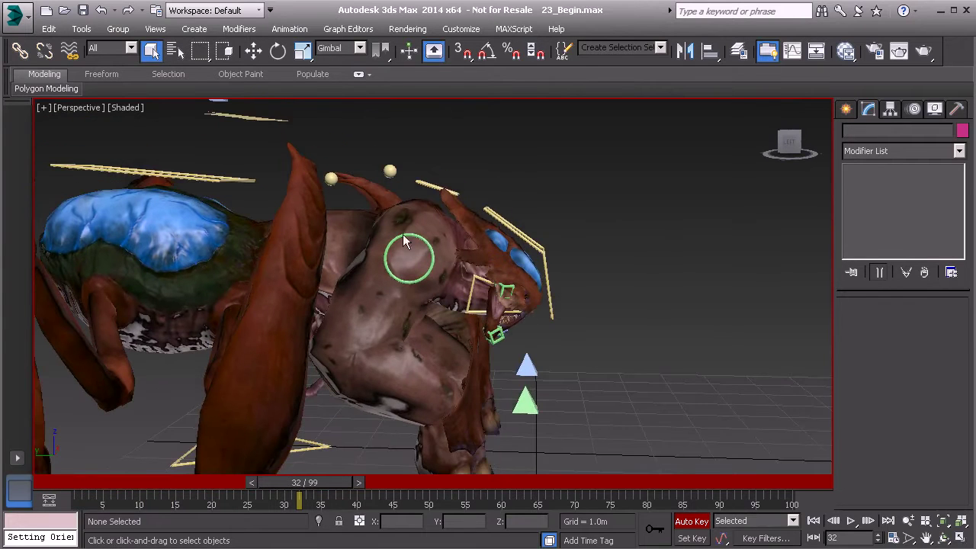
middle_click_drag(301, 206, 336, 208)
middle_click_drag(313, 246, 293, 280)
scroll(326, 242, "down", 5)
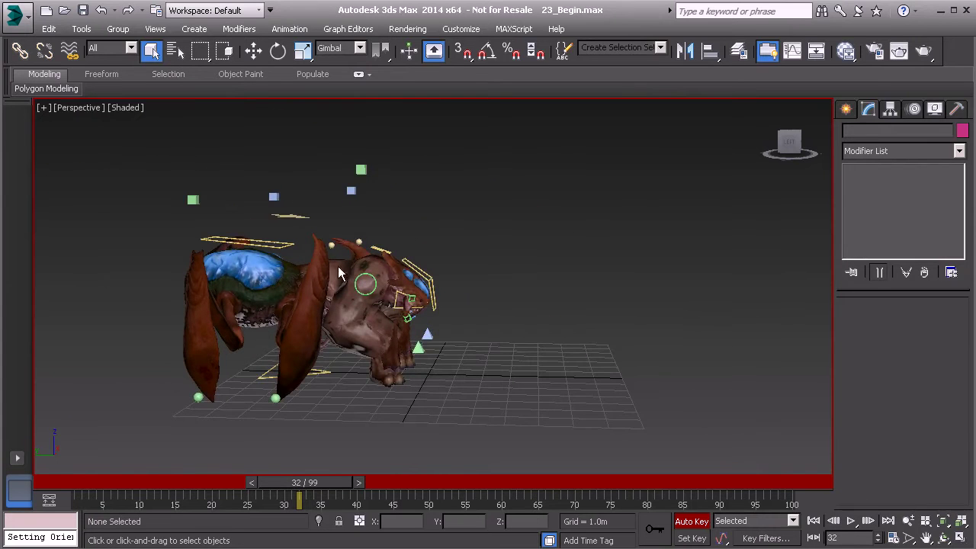
scroll(347, 306, "up", 5)
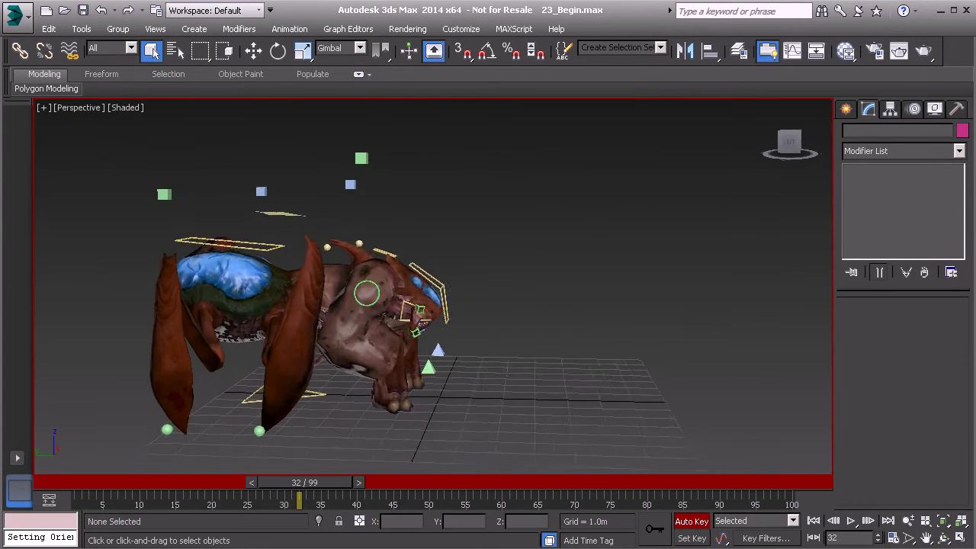
Step: Select the right arm control, go to frame 6, and open its animation in the Curve Editor, placed clear of the creature's feet
left_click(434, 373)
middle_click_drag(433, 373, 429, 348)
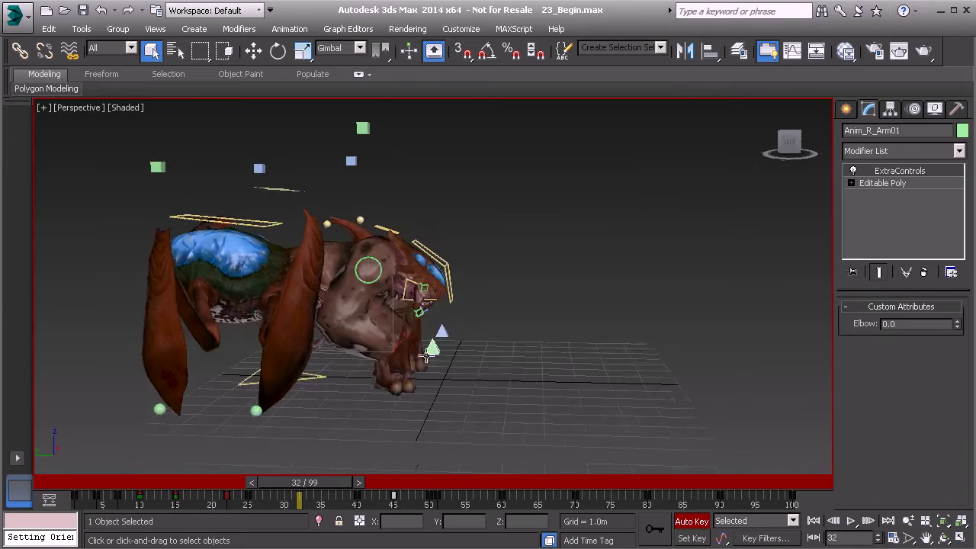
scroll(427, 348, "up", 1)
left_click_drag(197, 488, 122, 488)
middle_click_drag(546, 343, 362, 350)
right_click(536, 290)
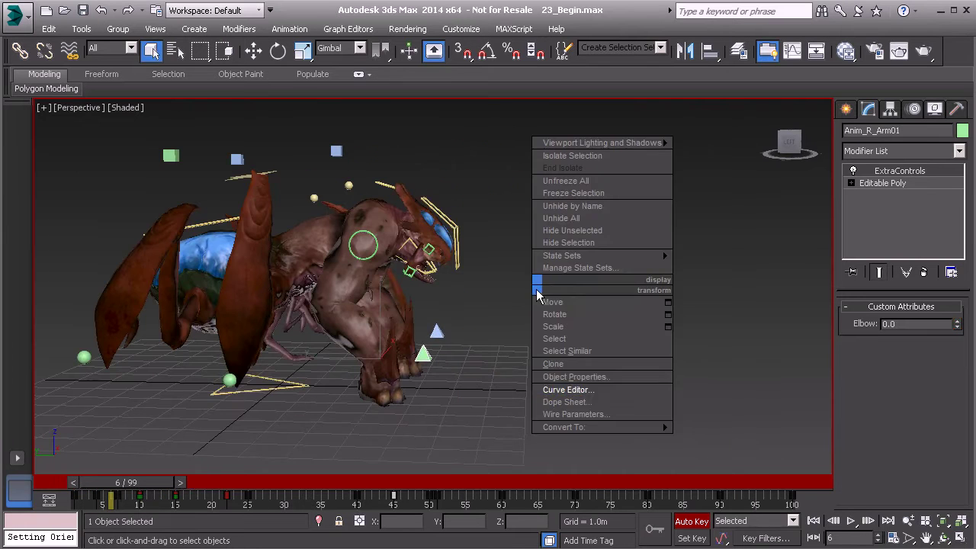
left_click(578, 390)
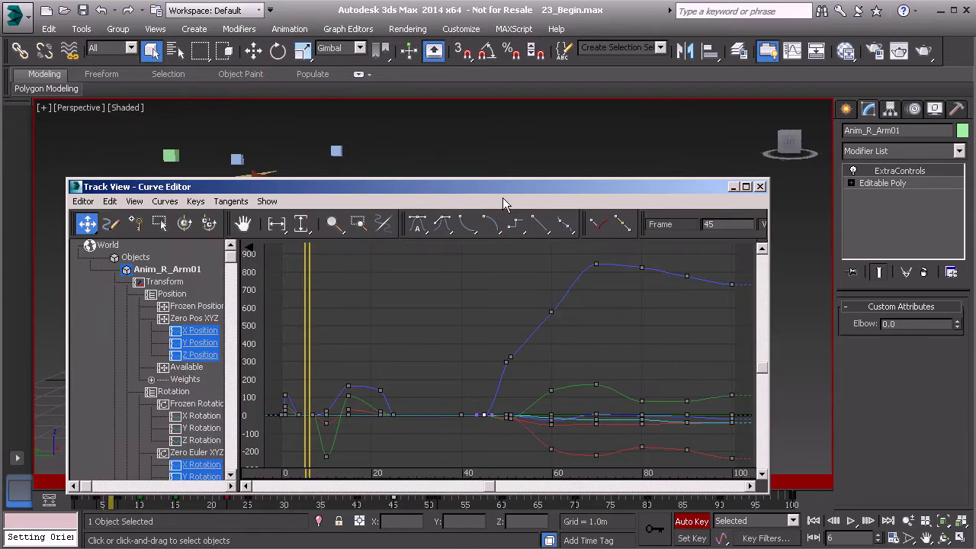
left_click_drag(515, 181, 507, 90)
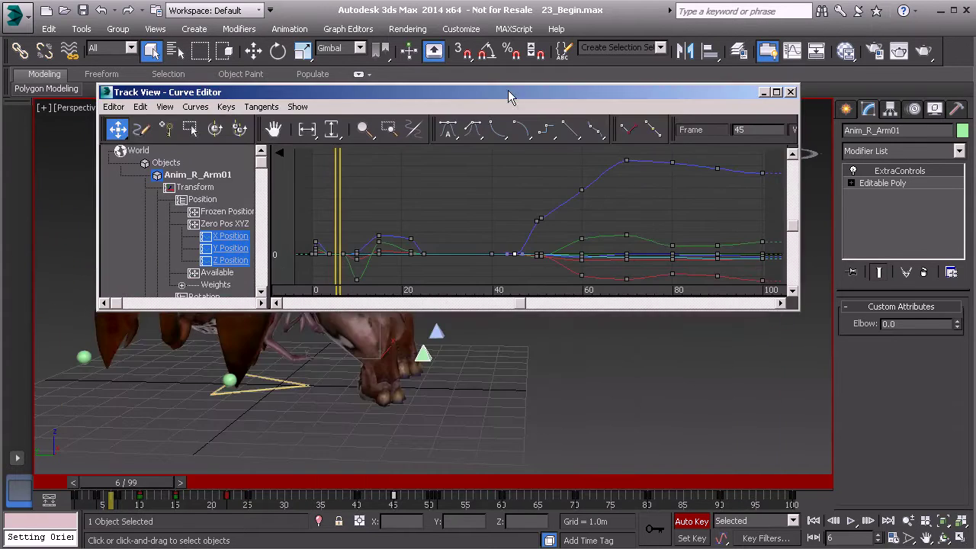
Step: Isolate the right arm control's Y Position curve, framing roughly the first 30 frames, and activate the Move tool
left_click(230, 249)
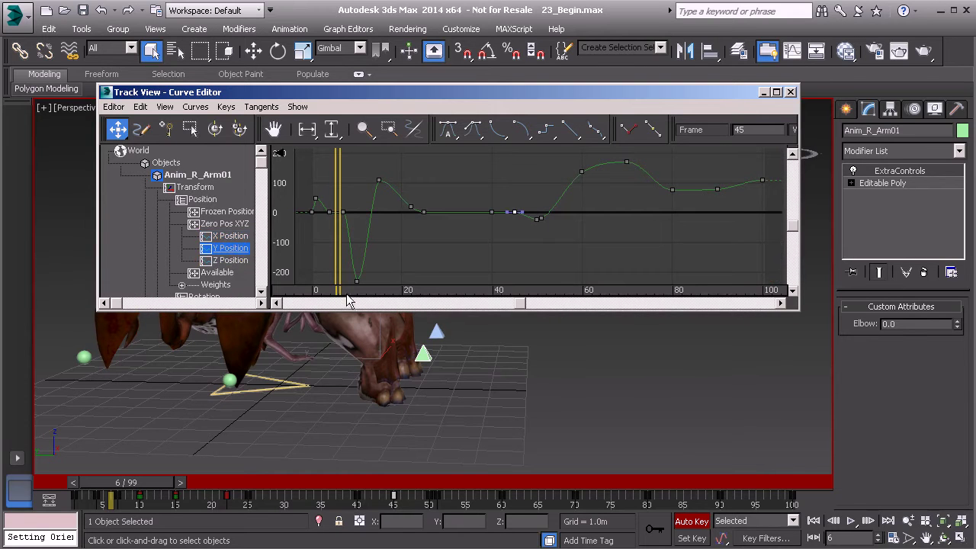
scroll(414, 377, "up", 4)
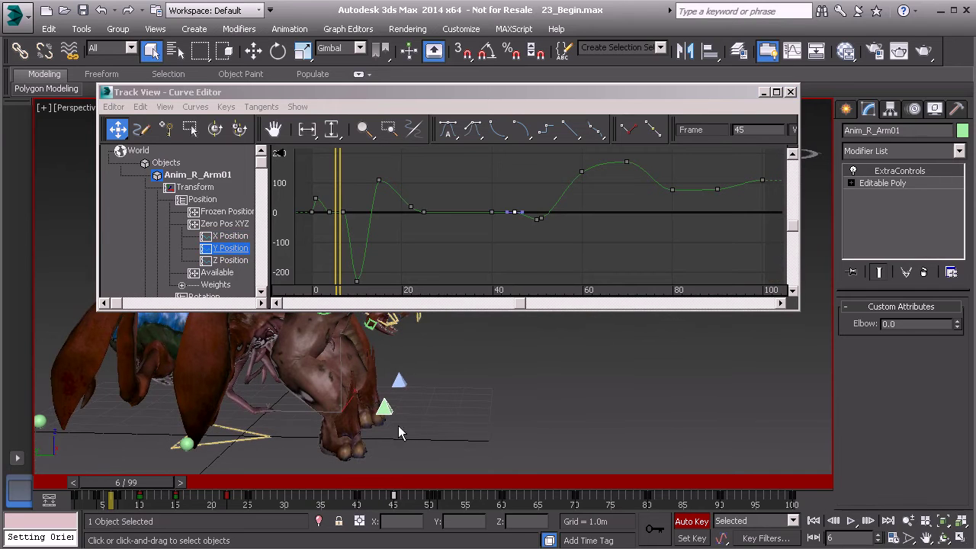
middle_click_drag(385, 408, 404, 409)
key("w")
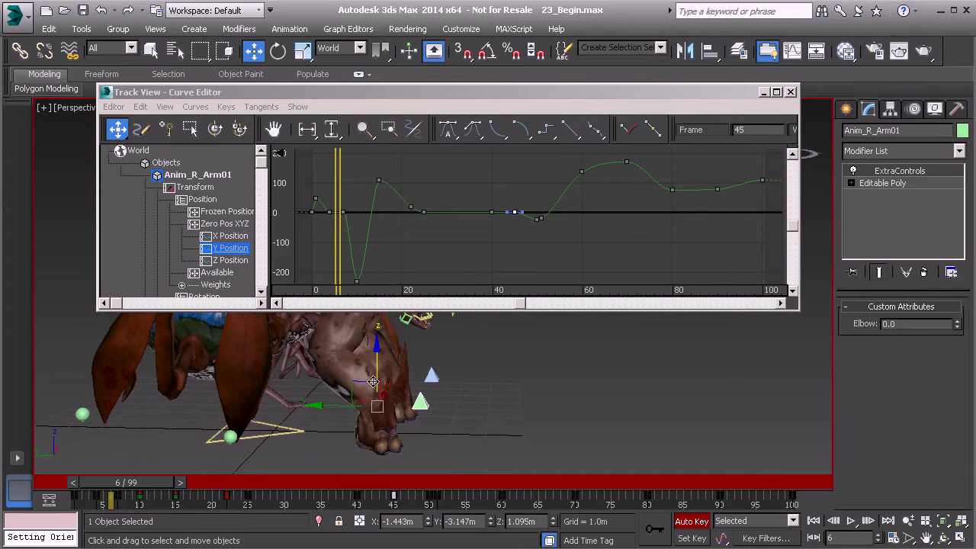
middle_click_drag(367, 376, 415, 356)
middle_click_drag(388, 409, 373, 408, "alt")
scroll(431, 363, "up", 3)
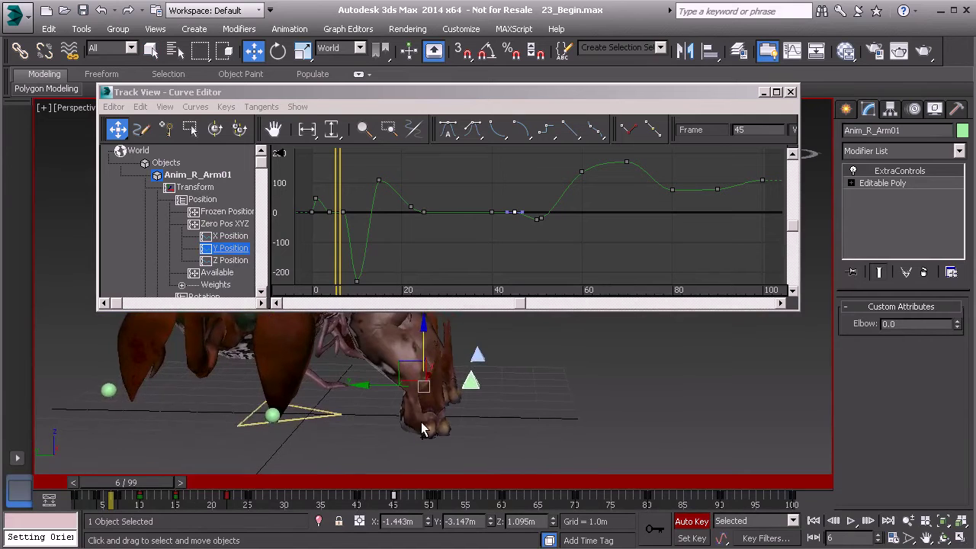
middle_click_drag(381, 225, 466, 247)
mouse_move(467, 247)
middle_mouse_down("ctrl+alt")
mouse_move(464, 238)
mouse_move(483, 245)
middle_mouse_up("ctrl+alt")
middle_click_drag(496, 200, 503, 167, "ctrl+alt")
middle_click_drag(473, 219, 423, 204, "ctrl+alt")
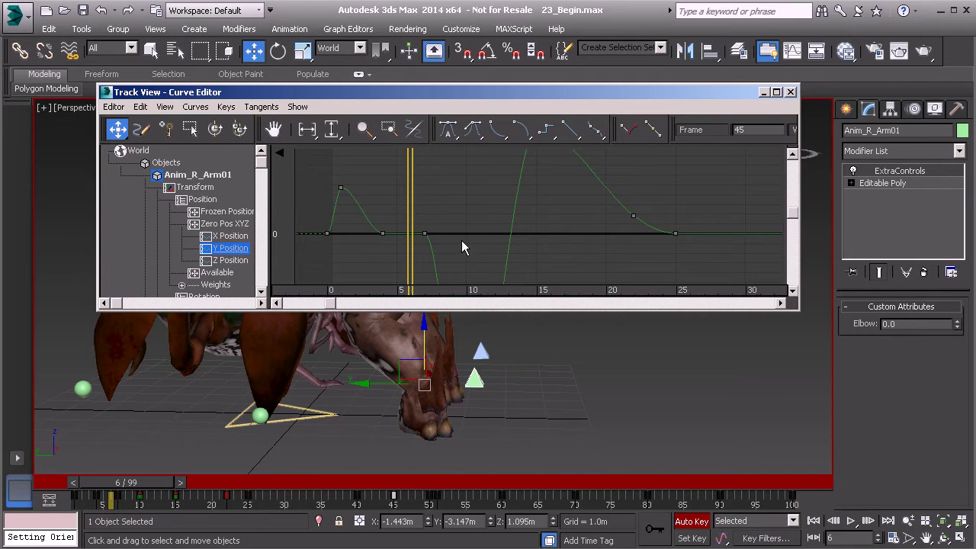
Step: Go to frame 7 and lower the right arm's Y Position key there below zero so the hand moves forward
mouse_move(147, 481)
left_mouse_down()
mouse_move(115, 483)
mouse_move(140, 493)
mouse_move(97, 488)
mouse_move(153, 491)
mouse_move(104, 492)
mouse_move(135, 496)
left_mouse_up()
key("w")
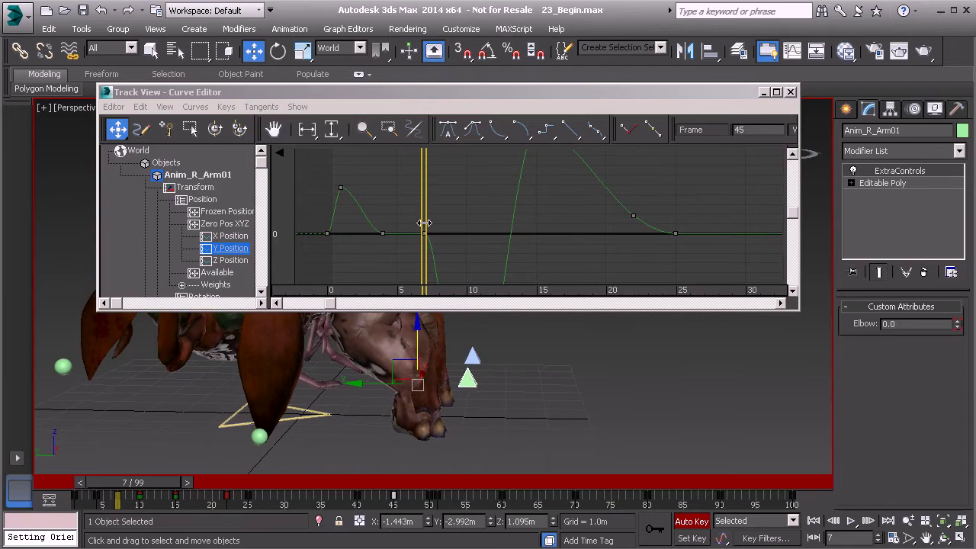
mouse_move(150, 486)
left_mouse_down()
mouse_move(117, 487)
mouse_move(151, 494)
mouse_move(99, 494)
mouse_move(148, 495)
left_mouse_up()
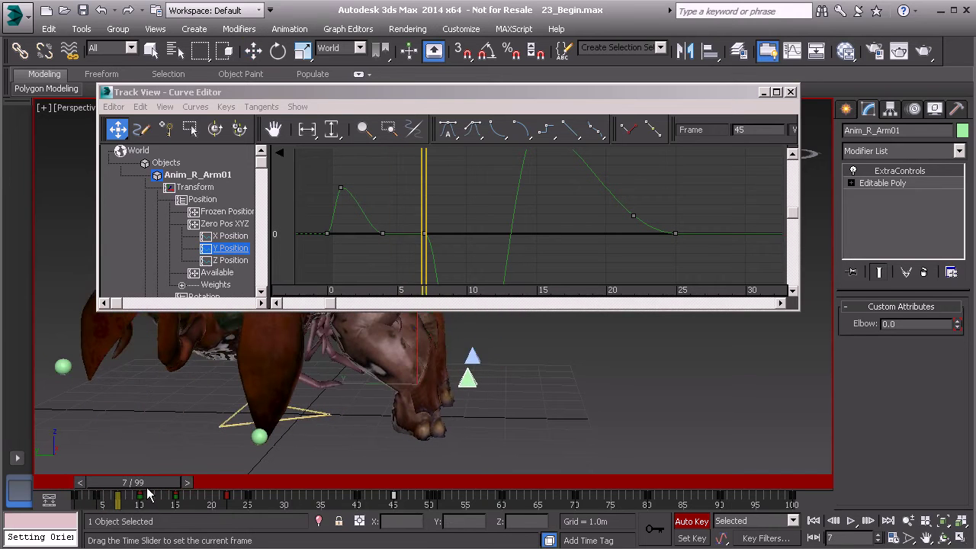
key("w")
middle_click_drag(453, 253, 441, 221)
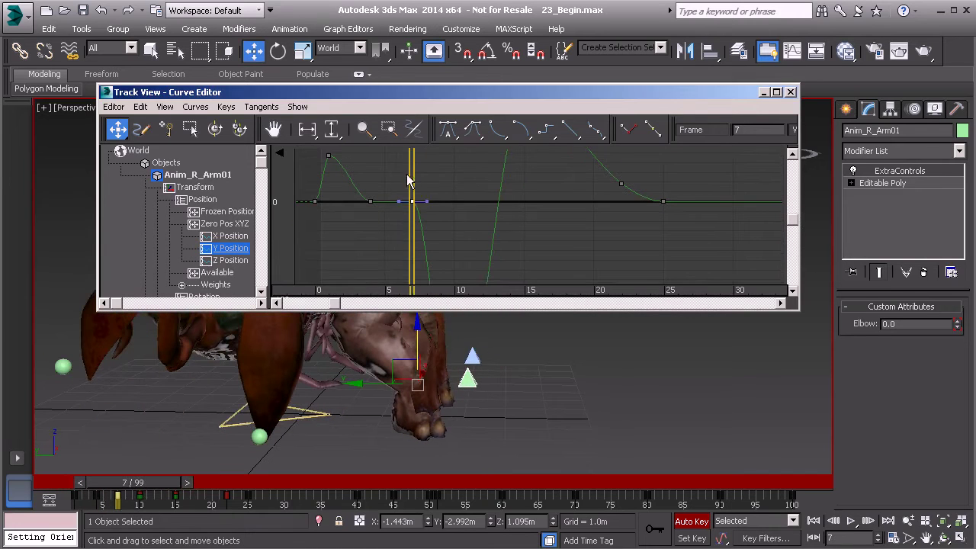
left_click_drag(413, 202, 413, 251)
mouse_move(148, 487)
left_mouse_down()
mouse_move(131, 488)
mouse_move(151, 494)
mouse_move(123, 492)
mouse_move(140, 492)
left_mouse_up()
key("w")
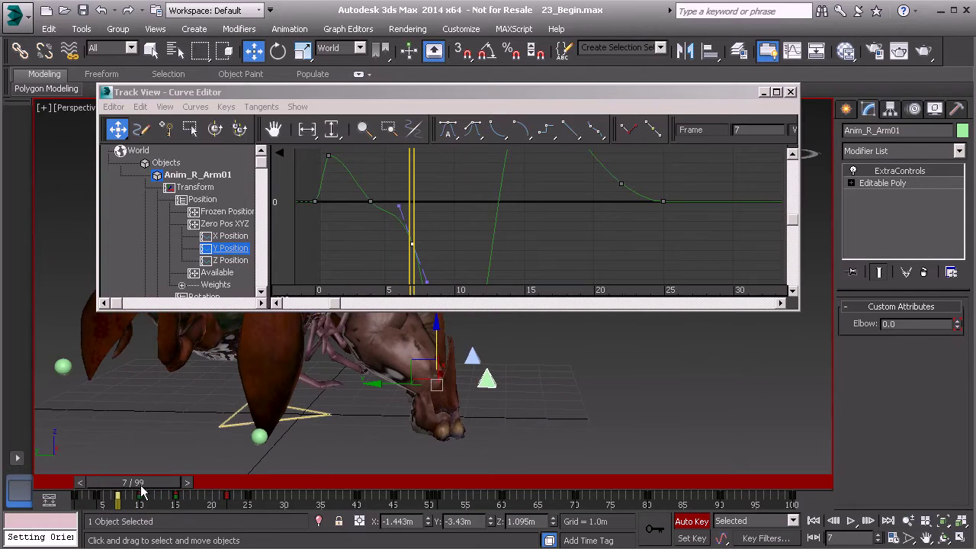
Step: Enable Interactive Update for the curves and lower the right arm's frame 7 Y Position key further to about -55
left_click(165, 107)
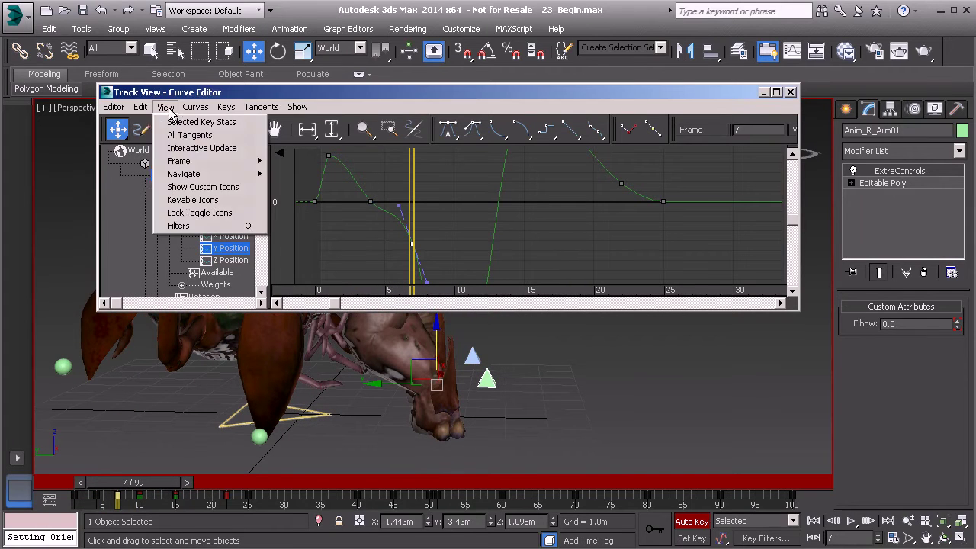
left_click(196, 148)
middle_click_drag(405, 197, 410, 163)
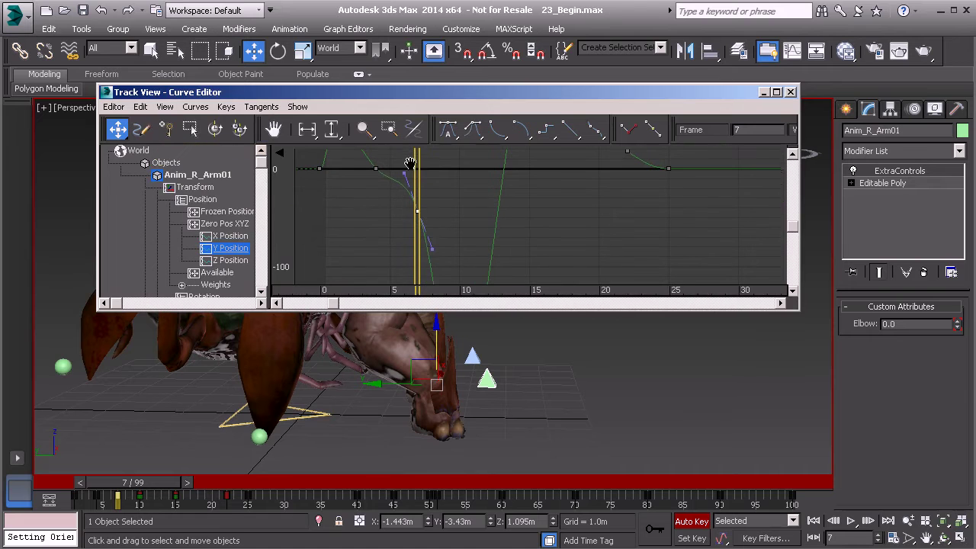
left_click_drag(418, 212, 418, 234)
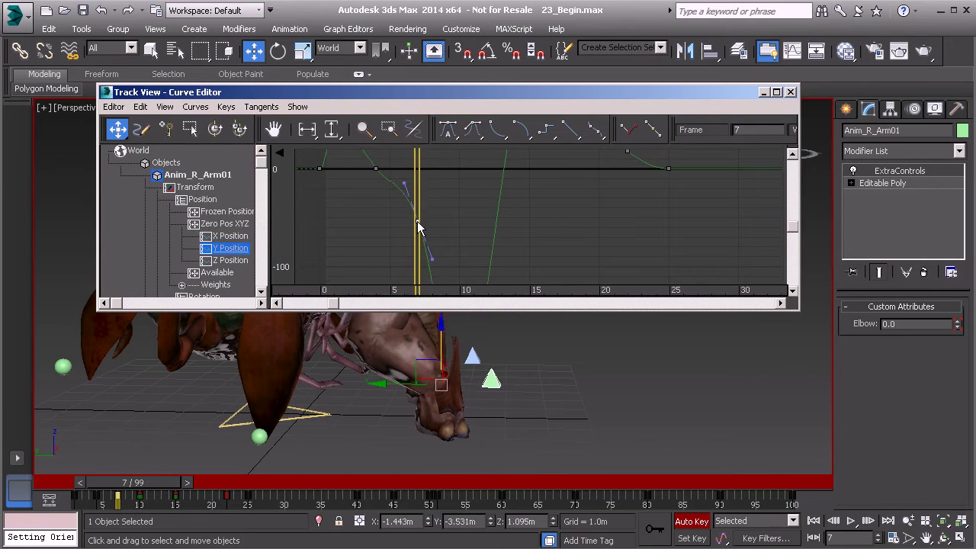
Step: Go to frame 10, select the left arm control, and isolate its Y Position curve
left_click_drag(139, 484, 159, 481)
mouse_move(568, 340)
middle_mouse_down("alt")
mouse_move(540, 346)
mouse_move(569, 353)
middle_mouse_up("alt")
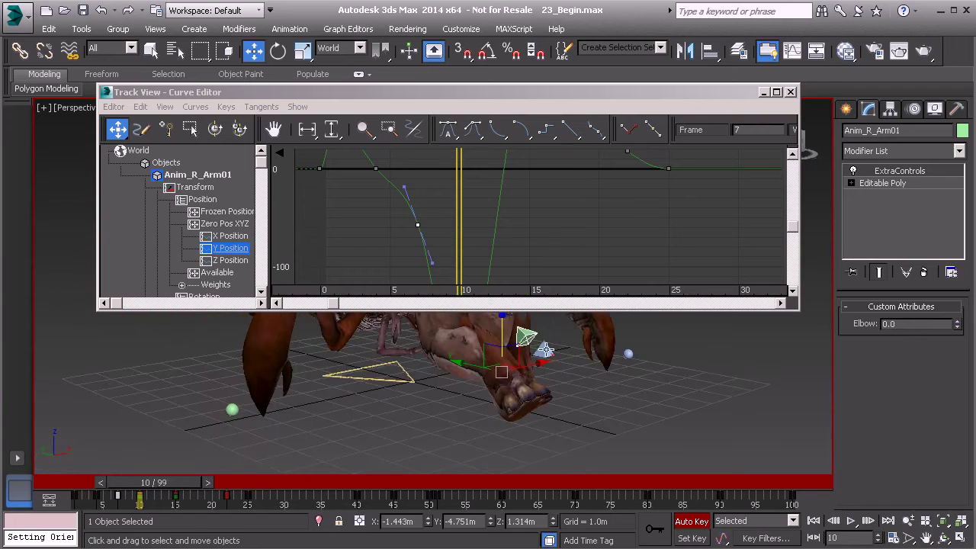
left_click(546, 350)
middle_click_drag(435, 236, 449, 233)
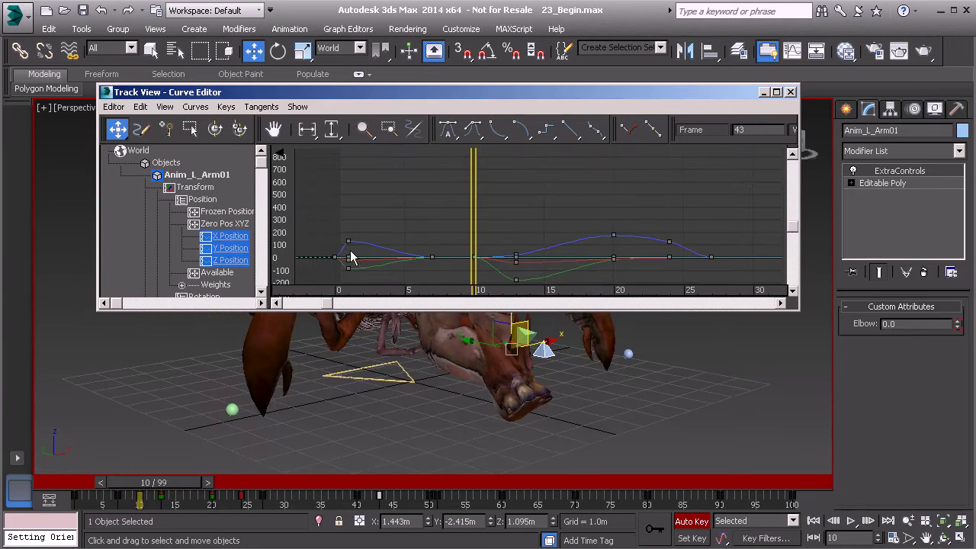
left_click(231, 248)
key("z")
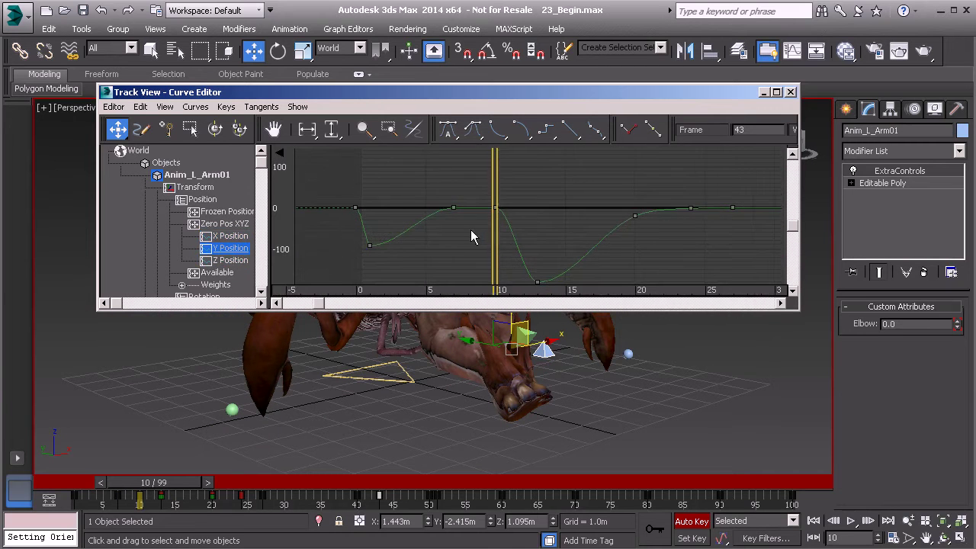
Step: Lower the left arm's Y Position key at frame 10 to about -55, keeping it at frame 10
left_click_drag(149, 488, 130, 488)
middle_click_drag(484, 404, 493, 383, "alt")
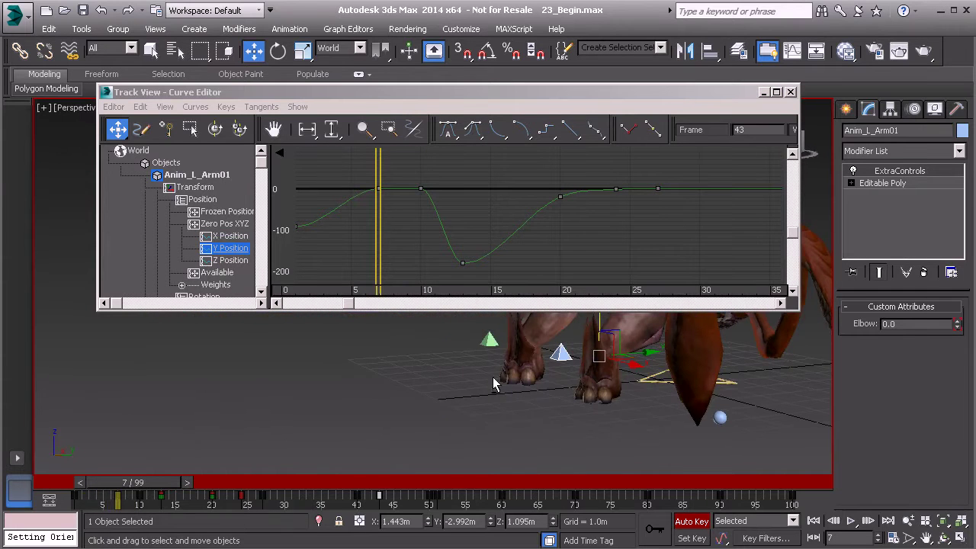
left_click_drag(157, 481, 174, 486)
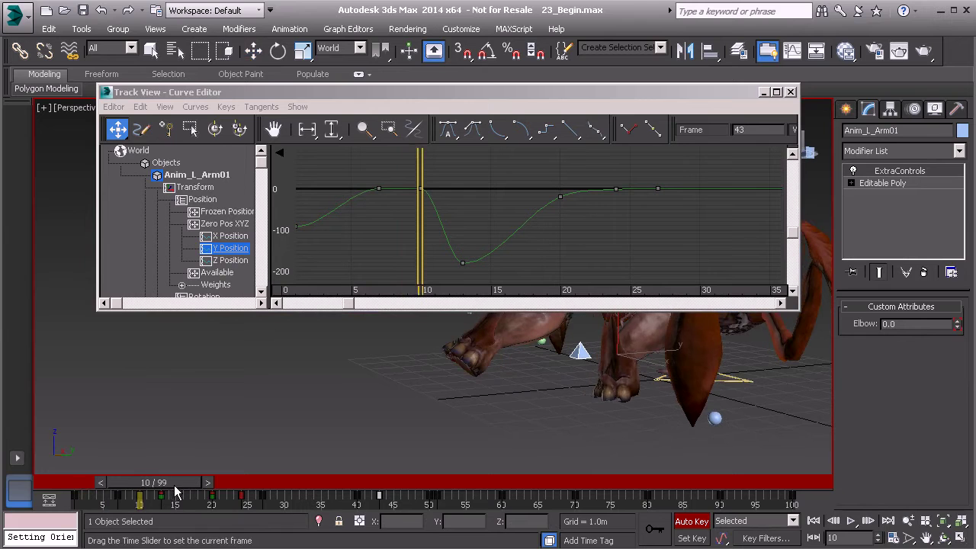
key("w")
left_click_drag(461, 196, 439, 224)
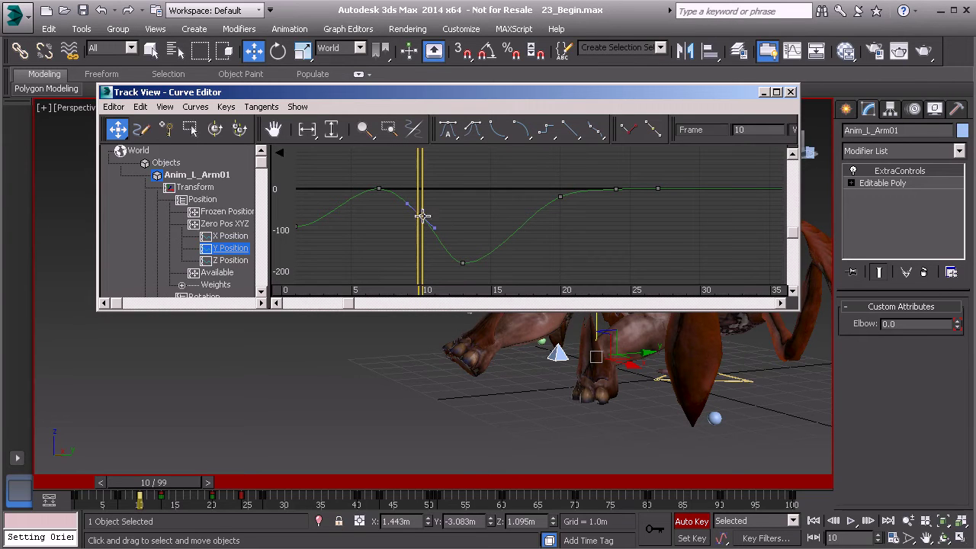
mouse_move(423, 221)
left_mouse_down()
mouse_move(418, 206)
mouse_move(422, 221)
mouse_move(429, 209)
mouse_move(416, 219)
mouse_move(462, 218)
mouse_move(427, 222)
mouse_move(461, 232)
mouse_move(441, 208)
mouse_move(404, 212)
mouse_move(437, 211)
left_mouse_up()
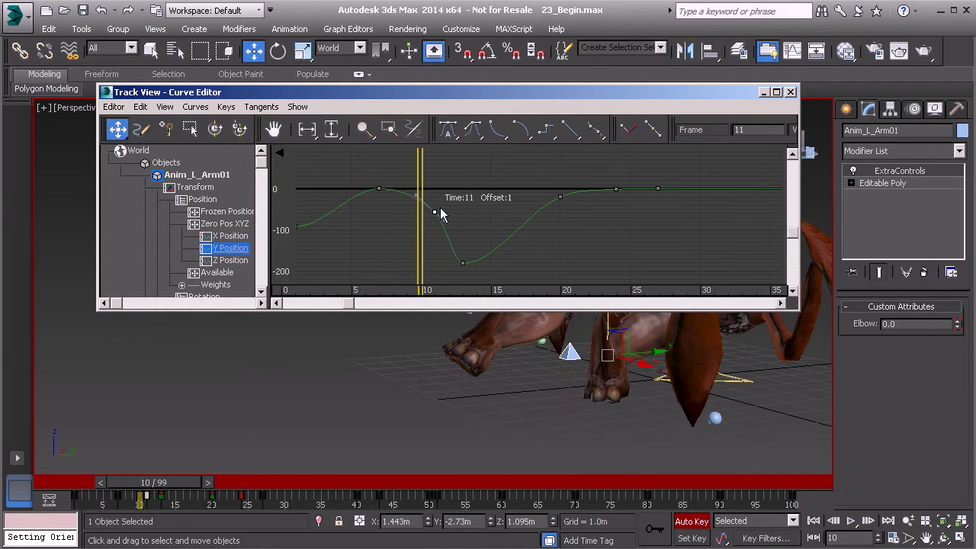
key("ctrl+z")
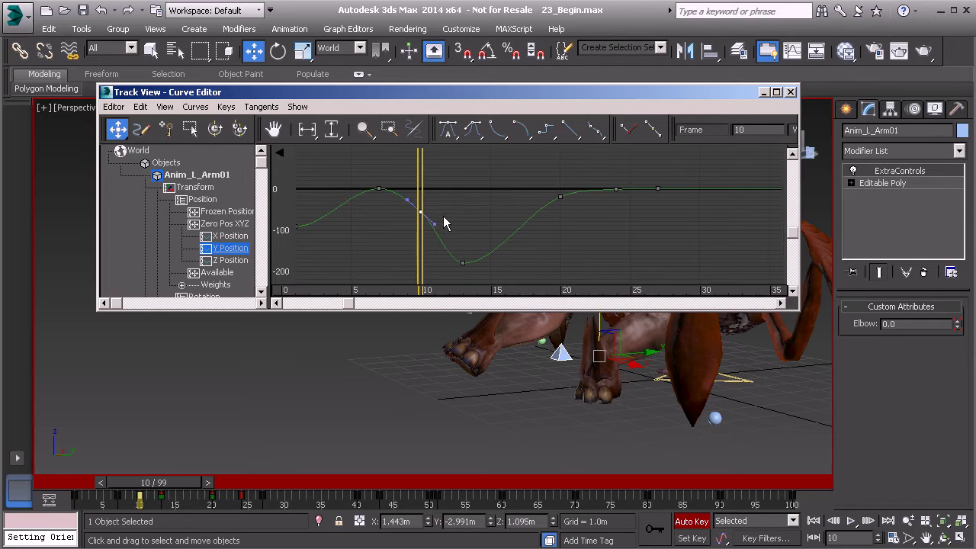
Step: Scrub back to frame 3 and play the animation to review the arm motion from the side
mouse_move(539, 389)
middle_mouse_down("alt")
mouse_move(546, 377)
mouse_move(532, 382)
middle_mouse_up("alt")
mouse_move(193, 491)
left_mouse_down()
mouse_move(100, 483)
mouse_move(195, 482)
left_mouse_up()
middle_click_drag(365, 404, 661, 470, "alt")
left_click_drag(174, 485, 86, 488)
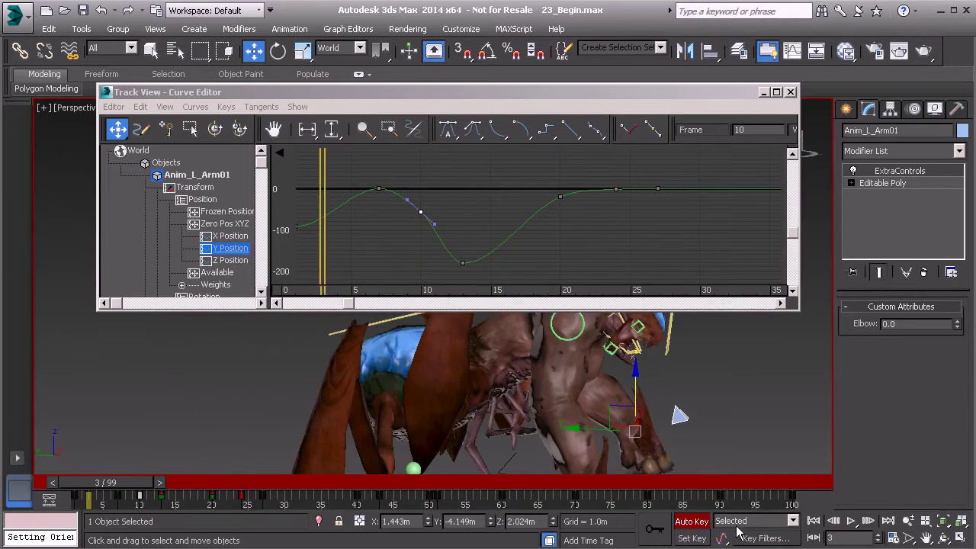
left_click(852, 521)
left_click(853, 521)
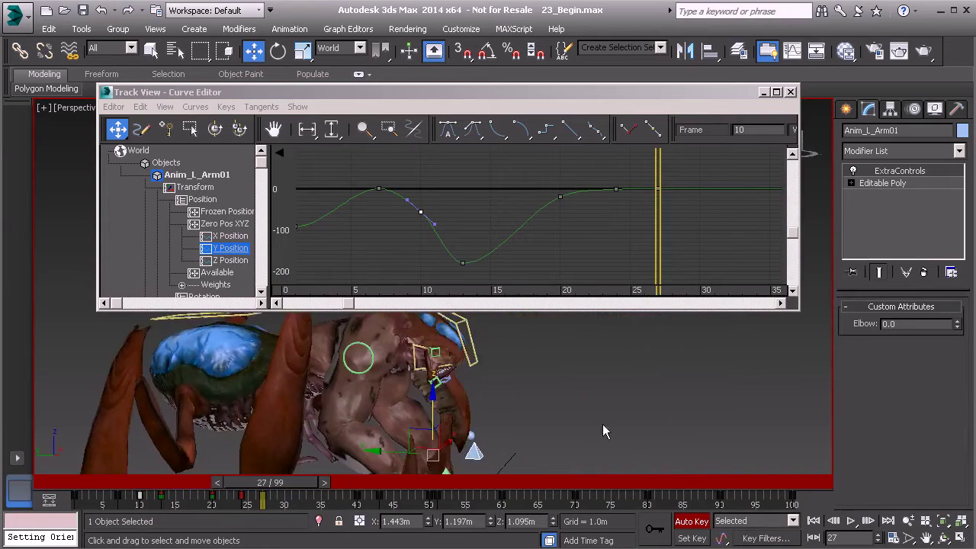
Step: Go to frame 11, select the right arm control, and isolate its Y Position curve
left_click_drag(267, 488, 152, 487)
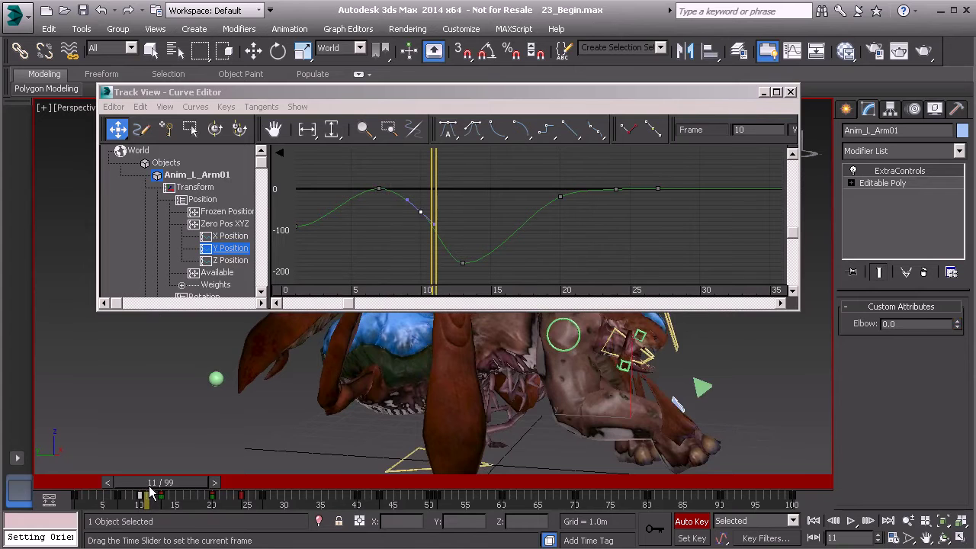
key("w")
middle_click_drag(621, 408, 508, 376)
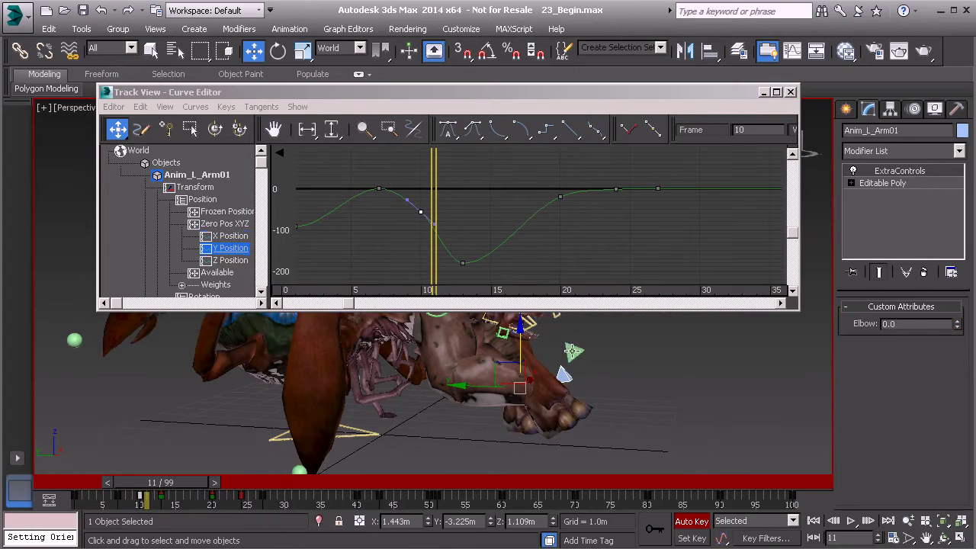
left_click(553, 357)
mouse_move(160, 495)
left_mouse_down()
mouse_move(118, 491)
mouse_move(152, 492)
left_mouse_up()
middle_click_drag(400, 272, 453, 198)
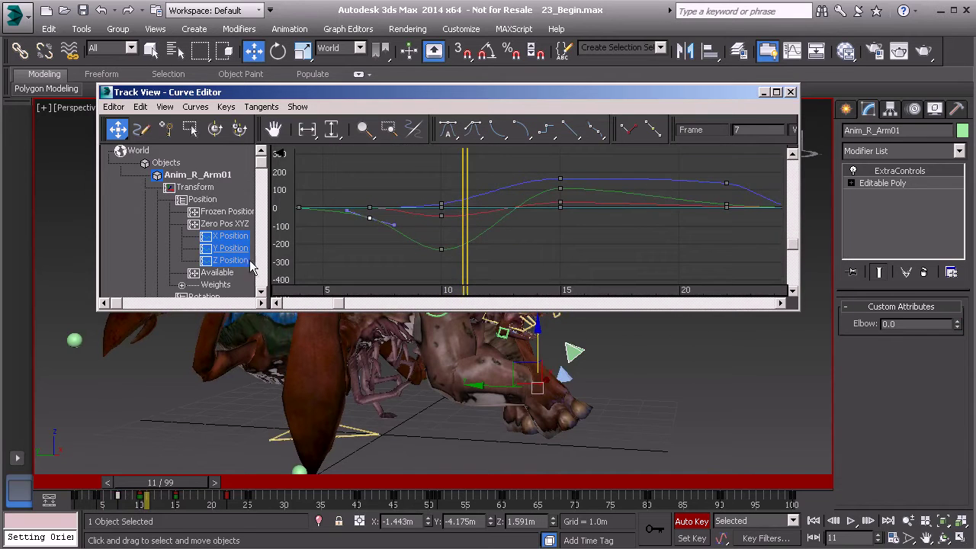
left_click(229, 248)
Step: Move the right arm's Y Position key from frame 10 to frame 11, keeping its value
mouse_move(170, 482)
left_mouse_down()
mouse_move(129, 481)
mouse_move(170, 482)
mouse_move(151, 488)
mouse_move(177, 497)
left_mouse_up()
key("w")
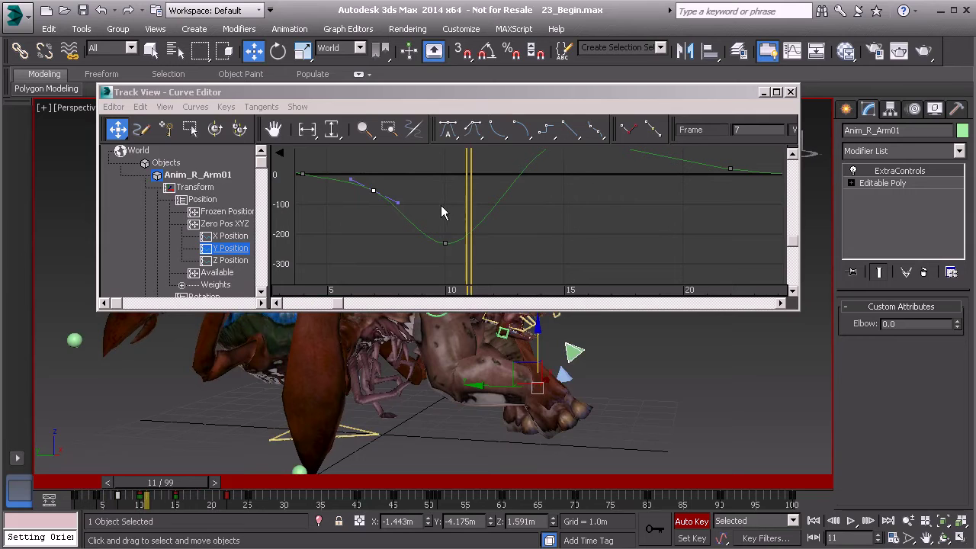
left_click_drag(434, 202, 478, 267)
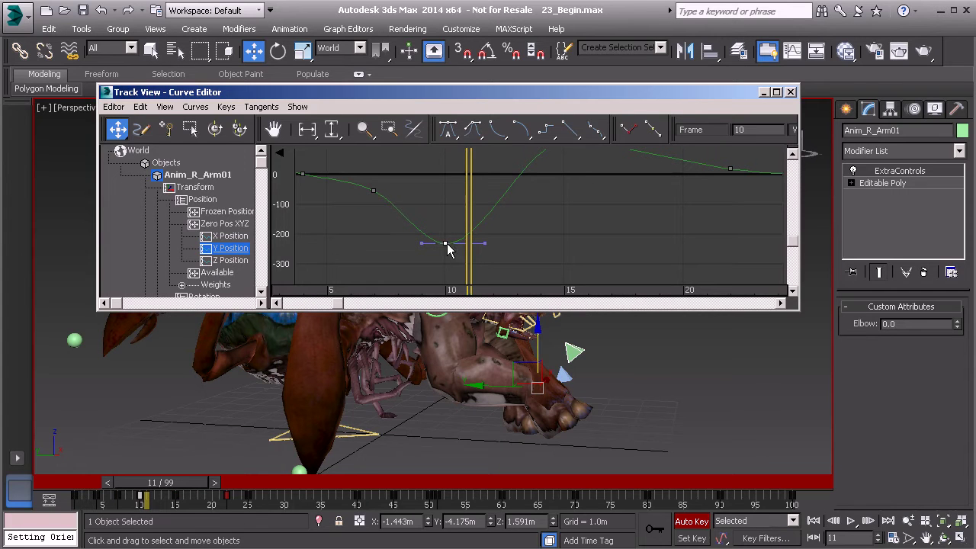
left_click_drag(458, 249, 459, 249)
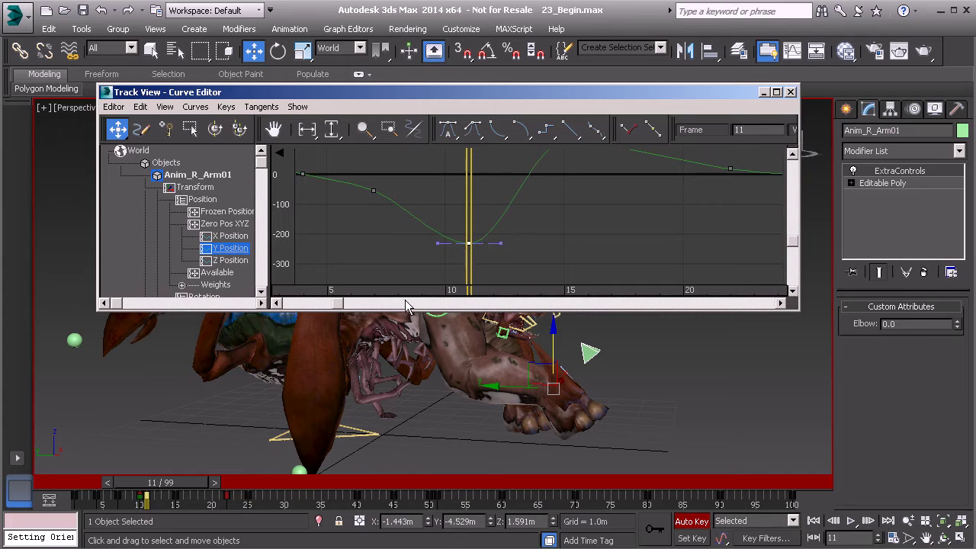
Step: Scrub back to frame 1 and play the animation to review the retimed arm motion
left_click_drag(181, 488, 133, 491)
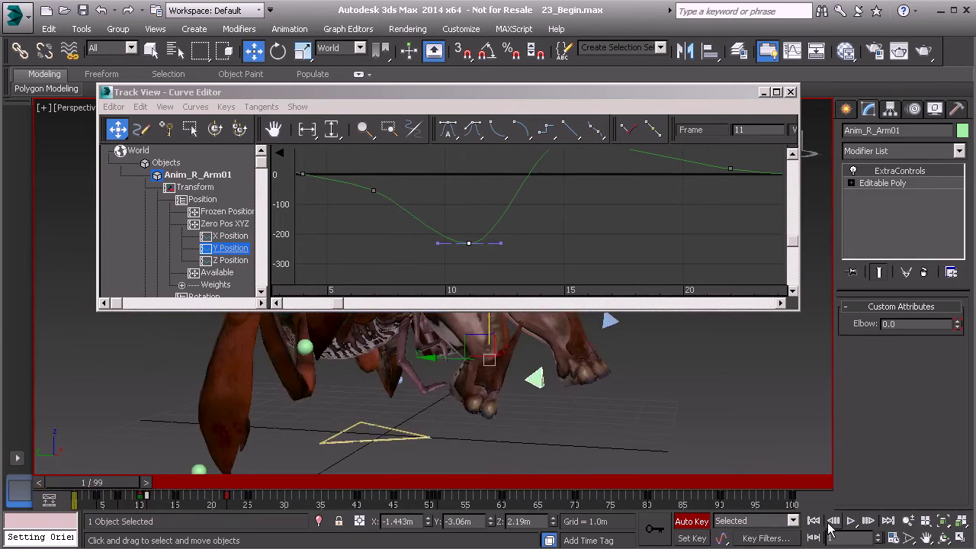
left_click(851, 521)
left_click(850, 521)
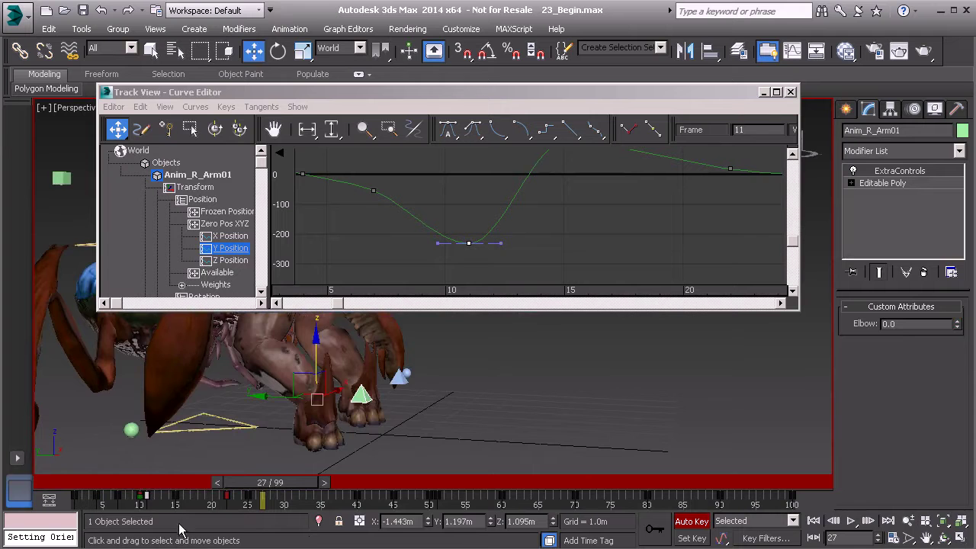
Step: Go to frame 14, select the left arm control, and move its Y Position key from frame 13 to frame 14
left_click_drag(109, 486, 181, 492)
key("w")
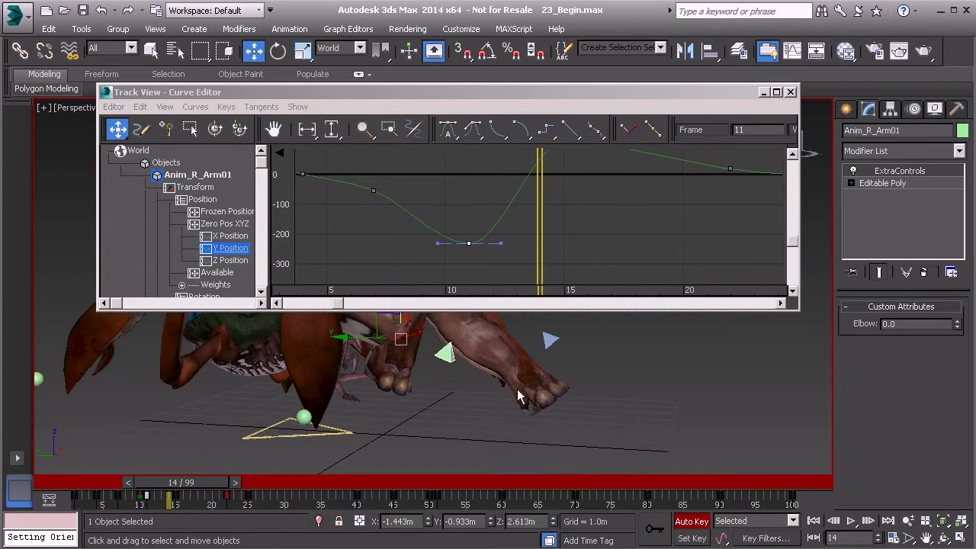
left_click(550, 340)
left_click(228, 248)
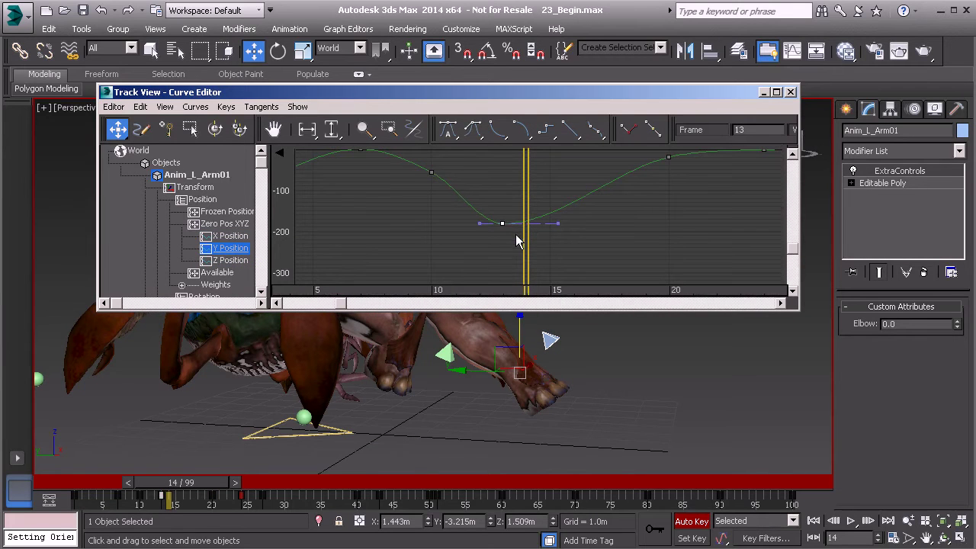
left_click_drag(505, 223, 526, 223)
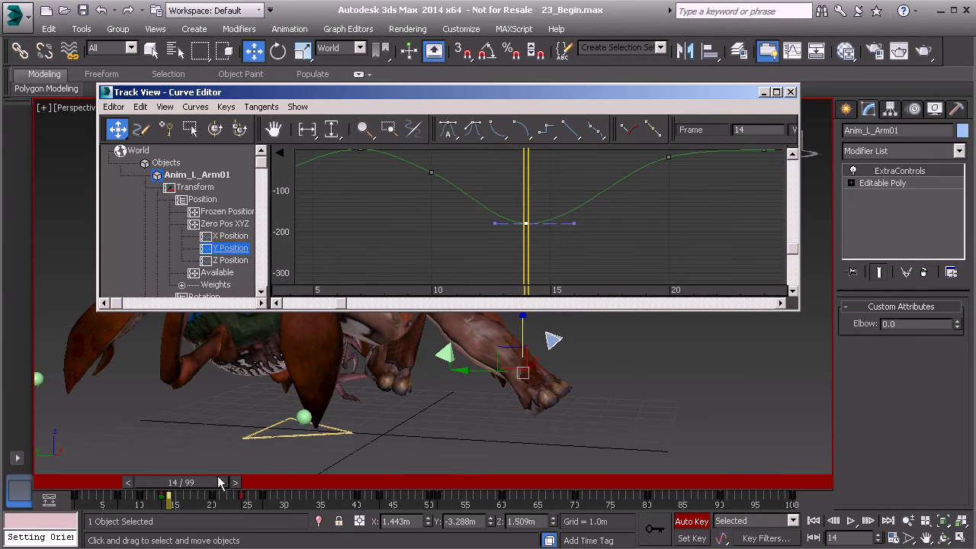
Step: Go to frame 21 and isolate the left arm's Z Position curve, framing its keys in the Curve Editor
left_click_drag(190, 483, 225, 488)
left_click(230, 260)
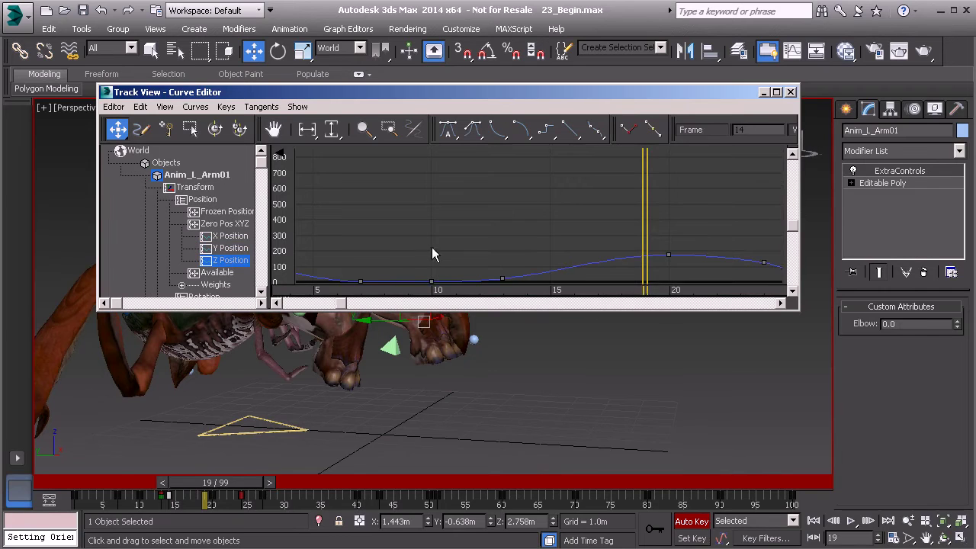
middle_click_drag(432, 254, 421, 211)
left_click_drag(140, 483, 219, 496)
left_click(235, 260)
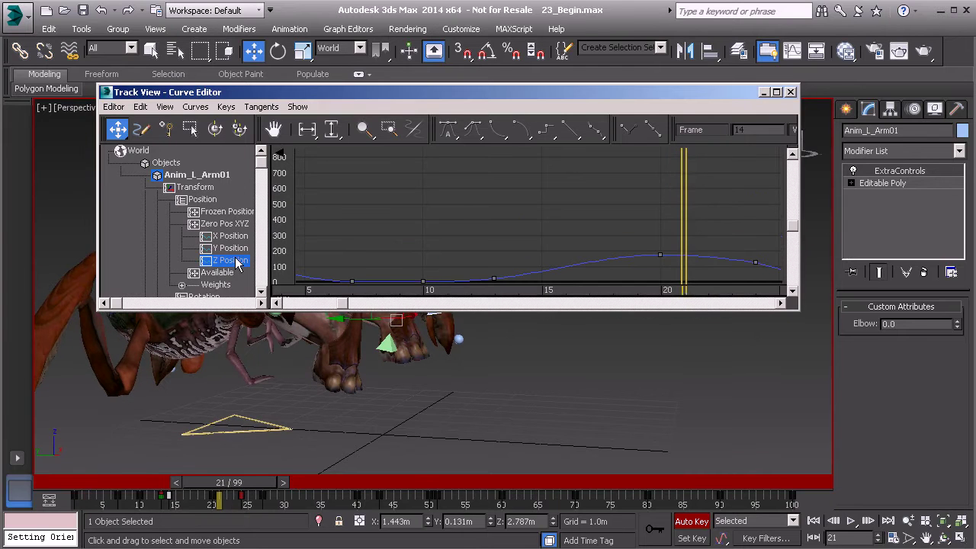
middle_click_drag(593, 276, 429, 171)
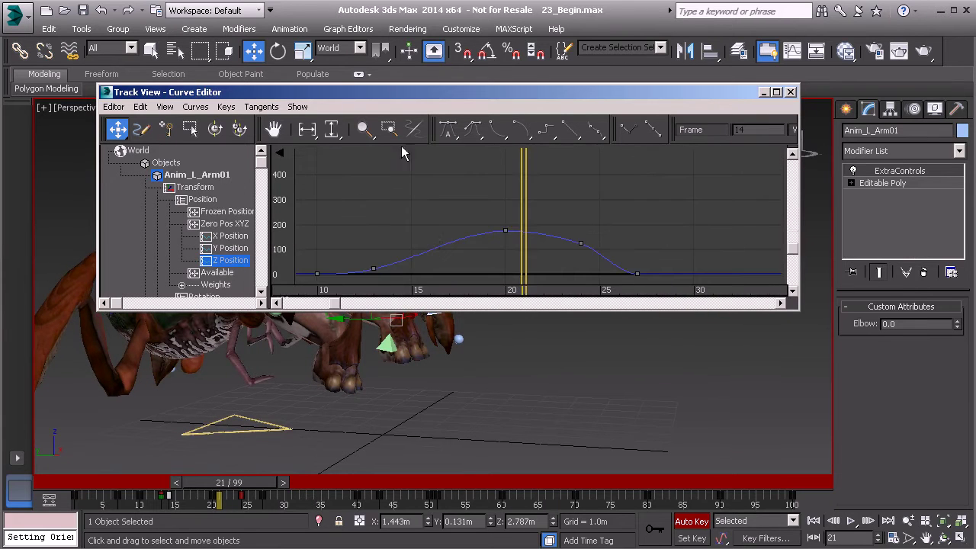
mouse_move(433, 244)
middle_mouse_down("ctrl+alt")
mouse_move(418, 197)
mouse_move(446, 210)
mouse_move(453, 190)
mouse_move(503, 183)
mouse_move(478, 216)
middle_mouse_up("ctrl+alt")
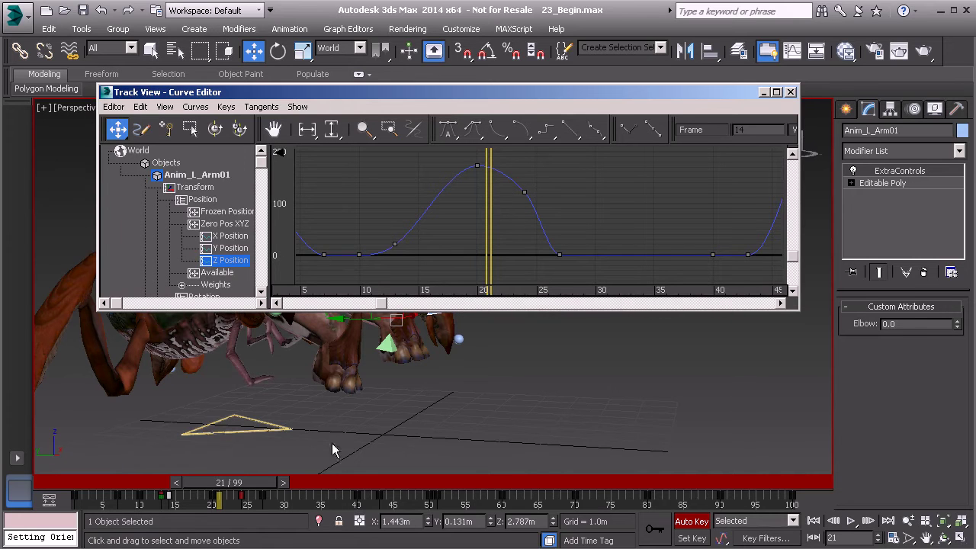
Step: Delete the left arm's Z Position key at frame 24 and pull up the incoming tangent handle of the frame 27 key for a steep landing
mouse_move(244, 488)
left_mouse_down()
mouse_move(164, 488)
mouse_move(249, 488)
left_mouse_up()
left_click_drag(538, 204, 508, 162)
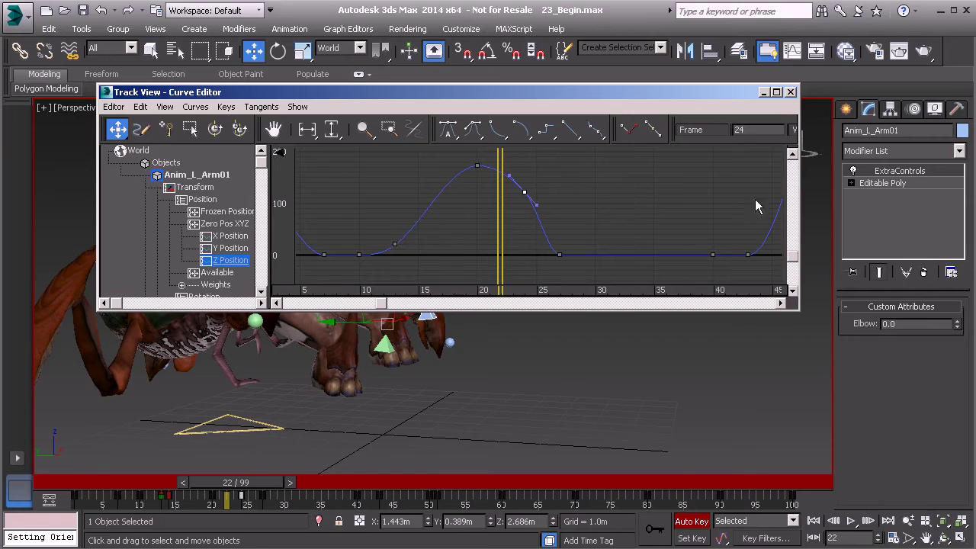
left_click_drag(798, 215, 838, 220)
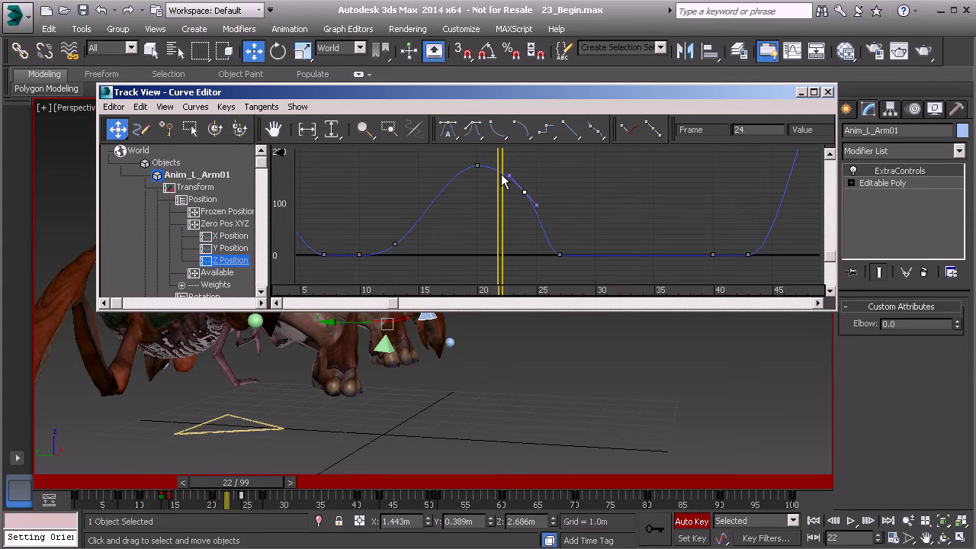
key("Delete")
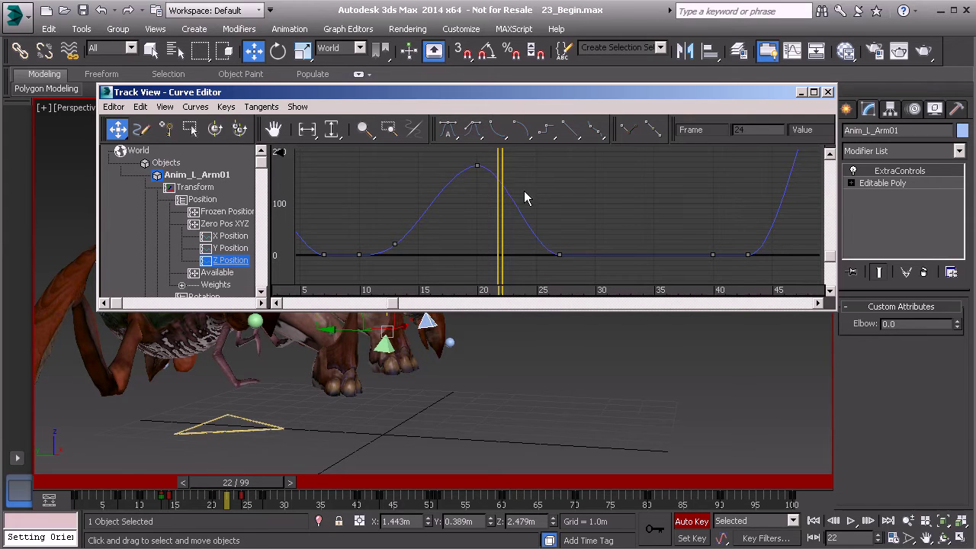
left_click_drag(588, 276, 586, 270)
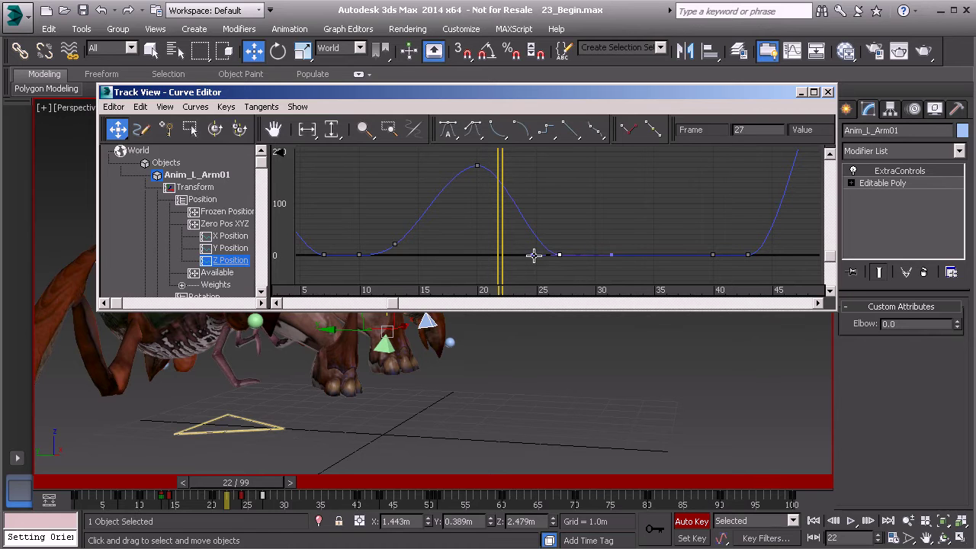
left_click_drag(534, 258, 540, 207)
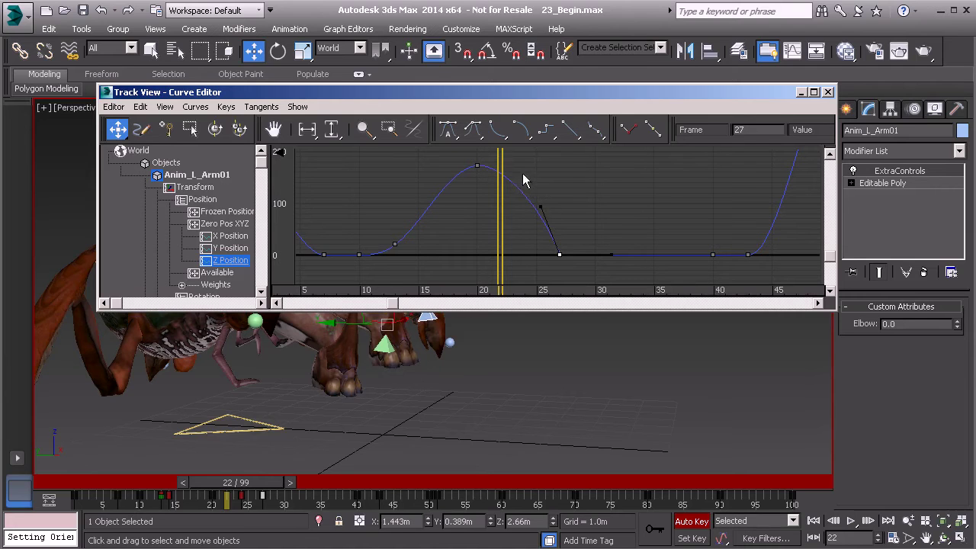
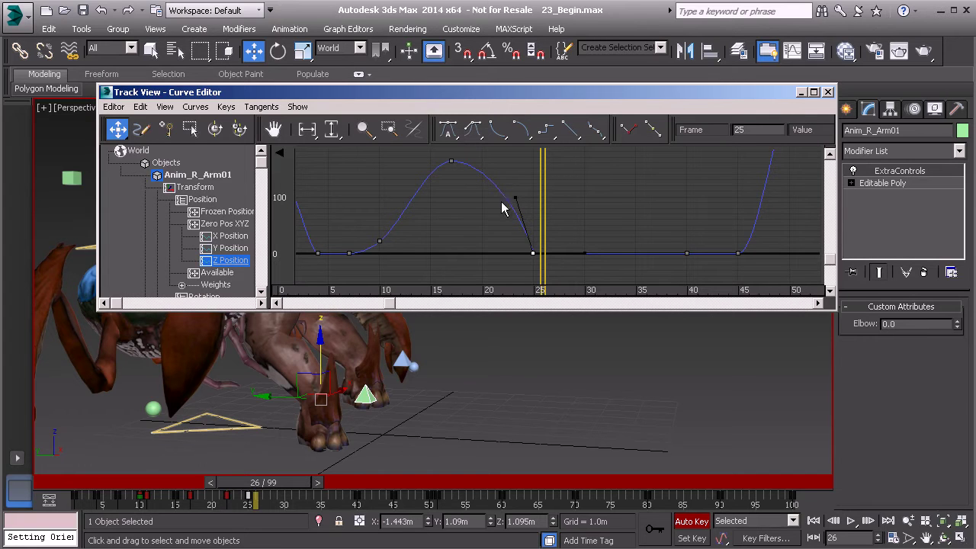
Step: Try a higher incoming tangent handle on the right arm's Z Position key at frame 25, and reset the key to Auto tangents
mouse_move(515, 200)
left_mouse_down()
mouse_move(501, 215)
mouse_move(523, 184)
left_mouse_up()
mouse_move(523, 190)
left_mouse_down()
mouse_move(496, 206)
mouse_move(530, 200)
mouse_move(523, 186)
left_mouse_up()
left_click(448, 130)
Step: Check the advanced key settings of the right arm's frame 25 Z Position key, and pull only its incoming tangent handle up steeply
right_click(532, 252)
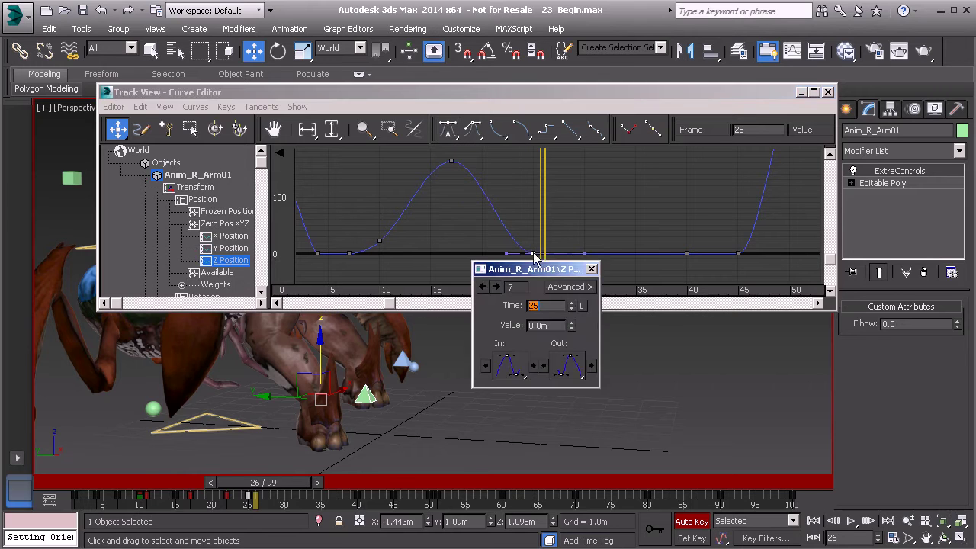
left_click_drag(534, 268, 408, 202)
left_click(440, 220)
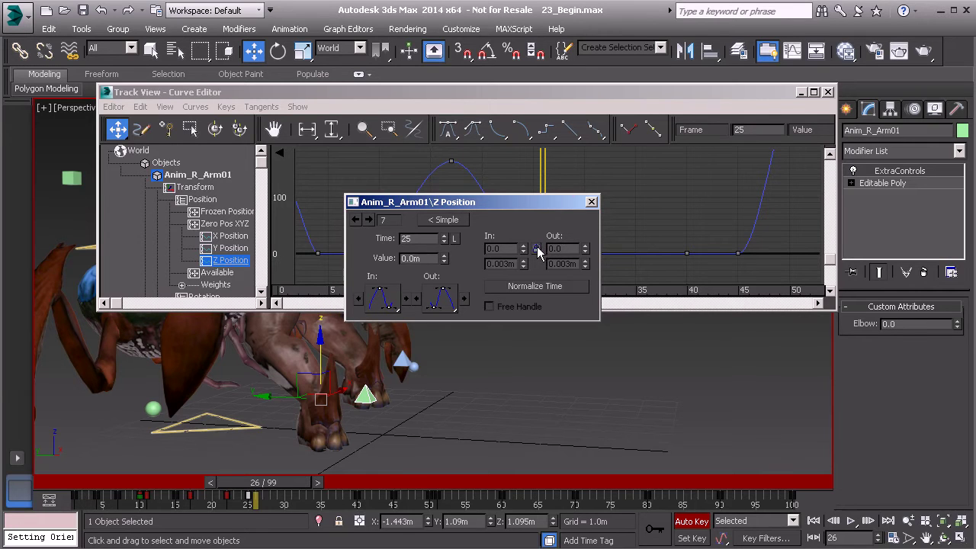
left_click(592, 202)
left_click_drag(512, 253, 512, 180)
Step: Scrub back to frame 8, minimize the Curve Editor, and play the animation to review the whole body motion
left_click_drag(281, 484, 146, 469)
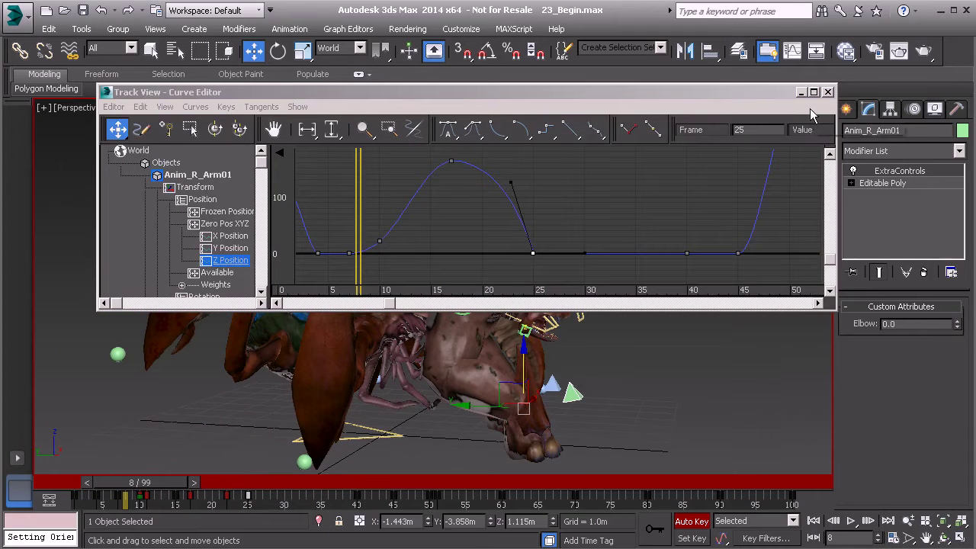
left_click(799, 92)
left_click(851, 520)
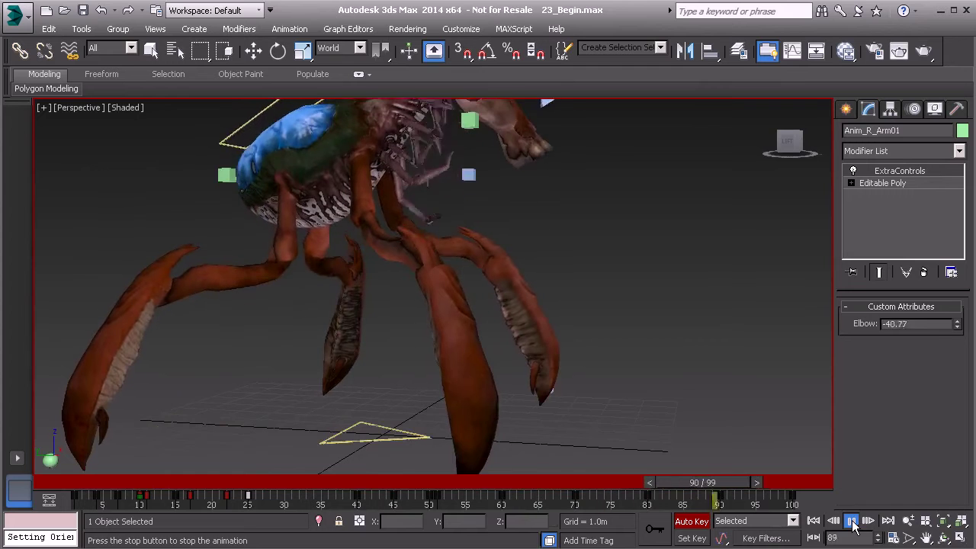
left_click(851, 523)
Step: Go to frame 58 and select the creature's Anim_COG01 control
middle_click_drag(453, 363, 414, 478)
left_click_drag(320, 483, 476, 513)
key("w")
middle_click_drag(521, 190, 474, 305)
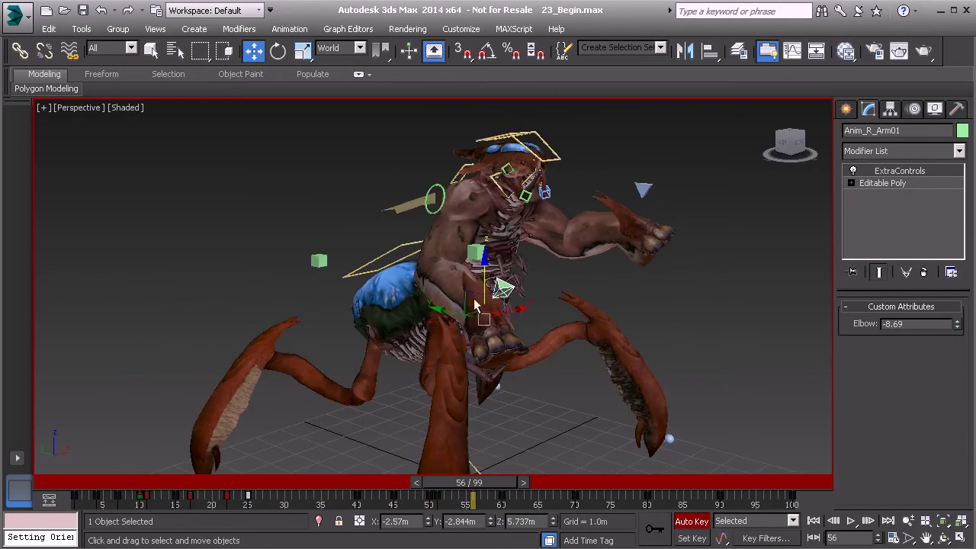
left_click(410, 205)
mouse_move(469, 486)
left_mouse_down()
mouse_move(353, 491)
mouse_move(483, 492)
left_mouse_up()
middle_click_drag(365, 321, 444, 323, "alt")
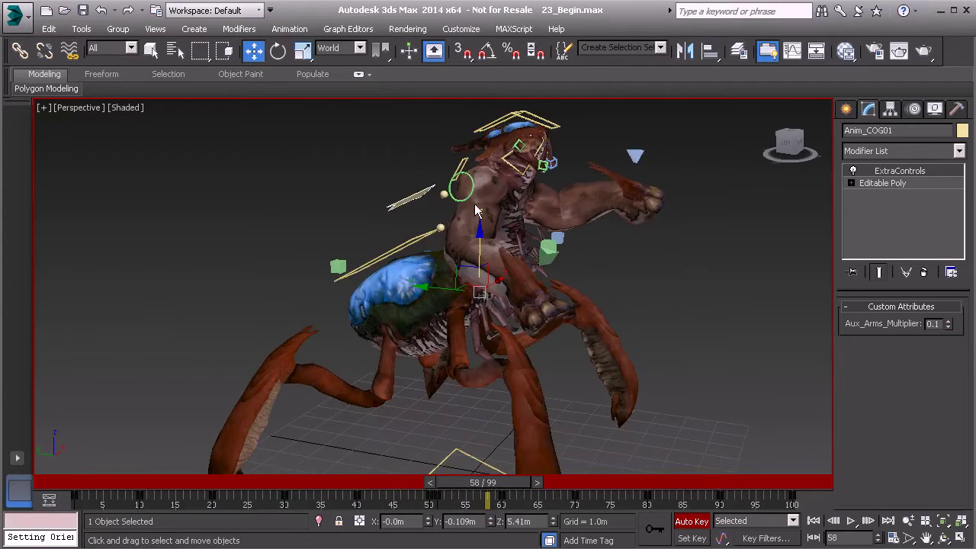
middle_click_drag(437, 202, 577, 251, "alt")
Step: Open the Curve Editor for the COG control and isolate its Z Position curve
right_click(620, 204)
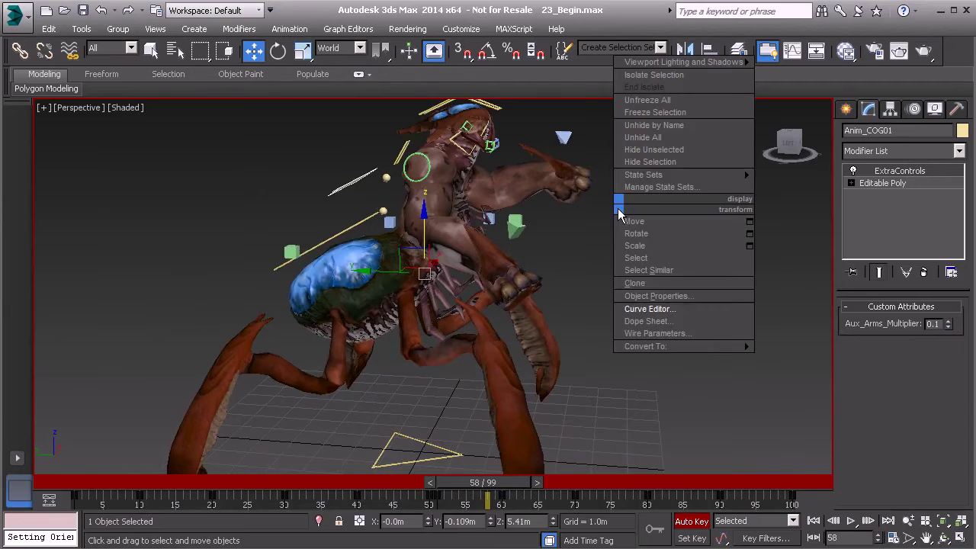
left_click(660, 311)
middle_click_drag(514, 229, 412, 192)
left_click(228, 261)
middle_click_drag(568, 203, 536, 236)
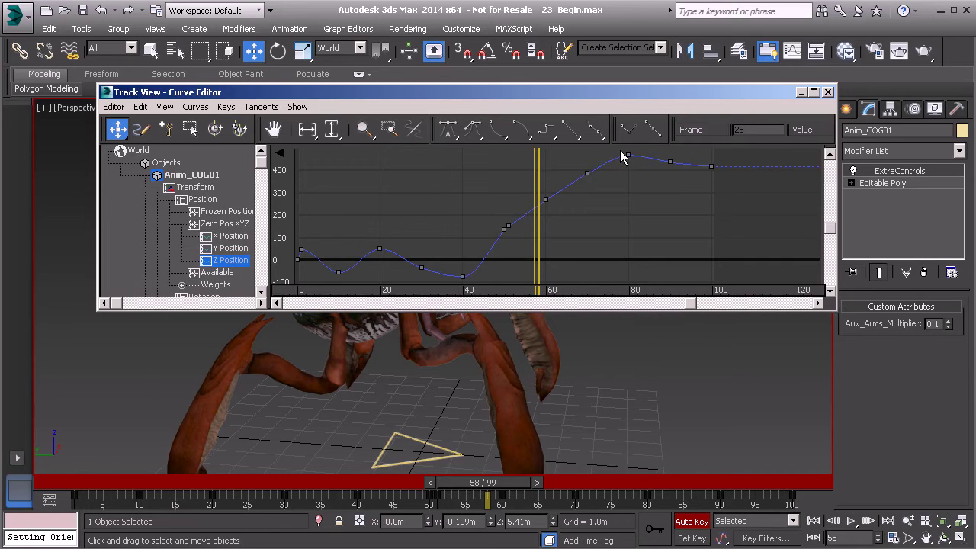
Step: Delete the COG's Z Position key at frame 60
middle_click_drag(594, 179, 530, 240)
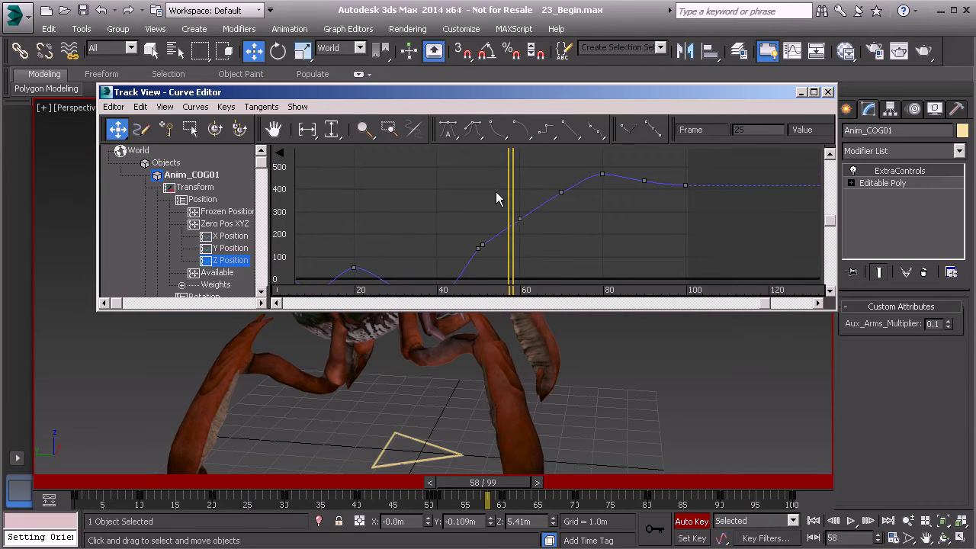
left_click_drag(481, 181, 546, 234)
key("Delete")
Step: Raise the COG's Z Position keys from frame 70 onward by about 40, and shift the frame 70 key to frame 65
left_click_drag(539, 176, 575, 211)
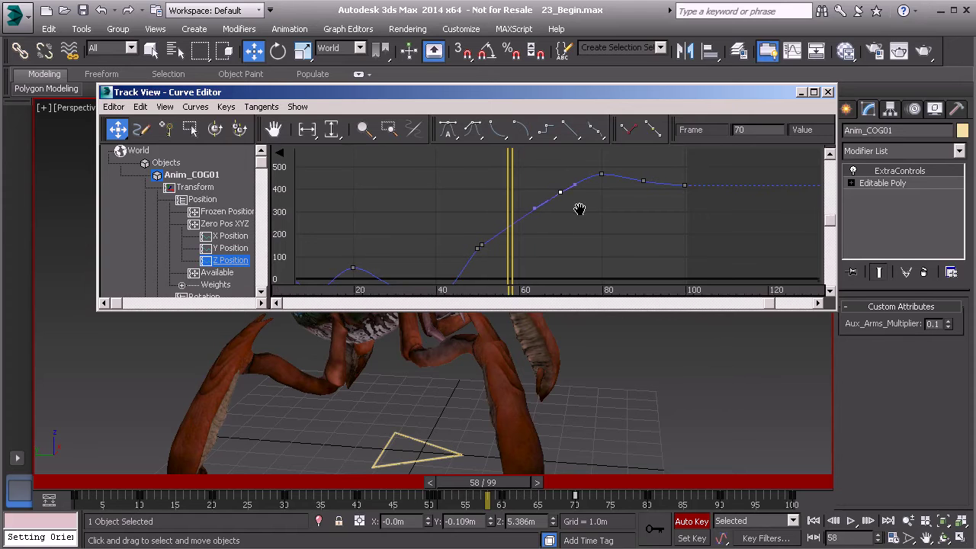
middle_click_drag(582, 210, 561, 218)
left_click_drag(645, 178, 682, 211)
left_click_drag(528, 168, 698, 228)
mouse_move(543, 209)
left_mouse_down()
mouse_move(542, 192)
mouse_move(552, 215)
left_mouse_up()
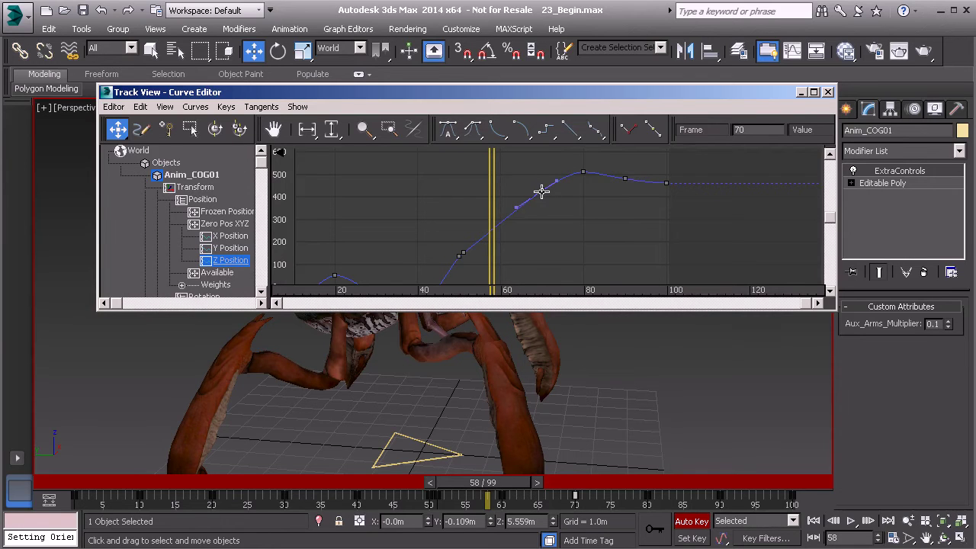
left_click_drag(541, 192, 521, 189)
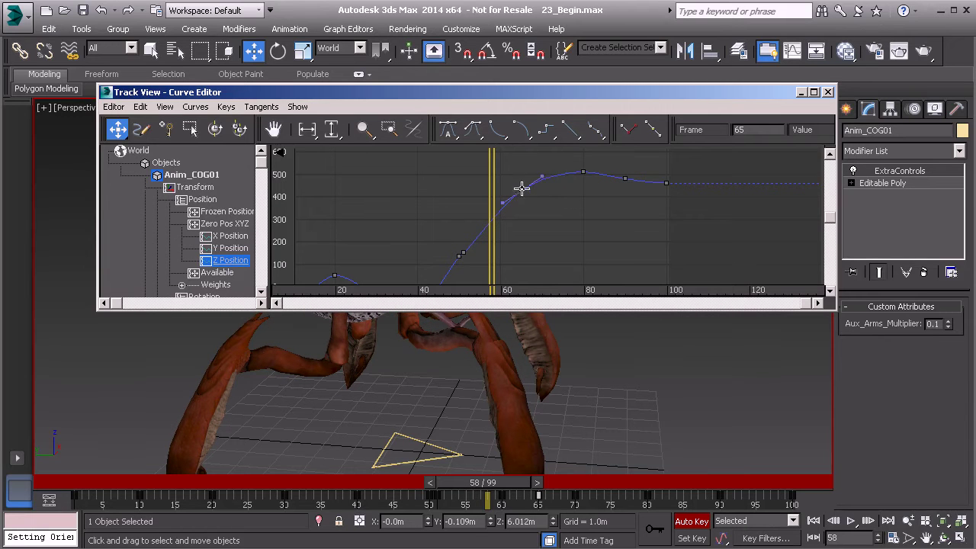
Step: Try nudging the COG's Z Position key at frame 51 slightly upward, and undo the change
middle_click_drag(494, 229, 543, 171)
middle_click_drag(508, 214, 467, 252)
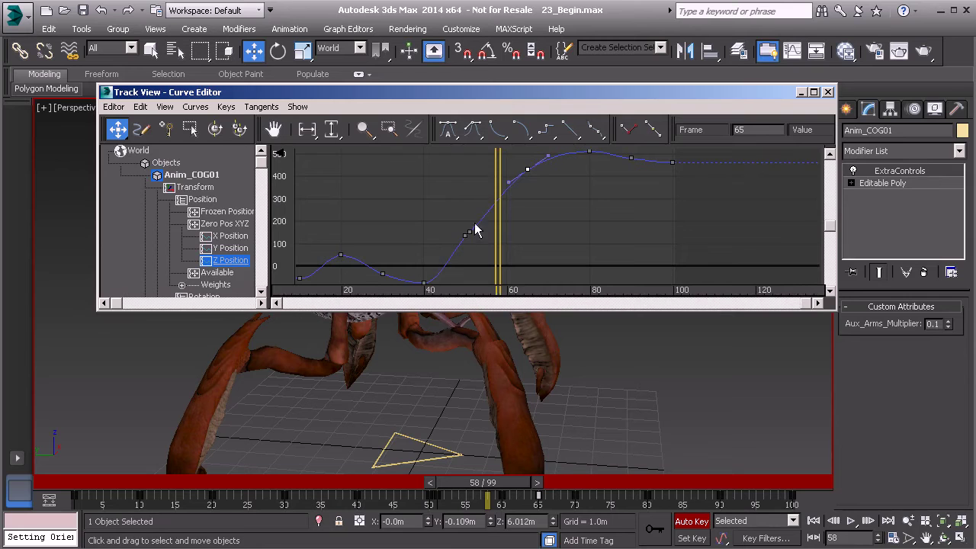
scroll(488, 227, "up", 3)
scroll(508, 218, "up", 3)
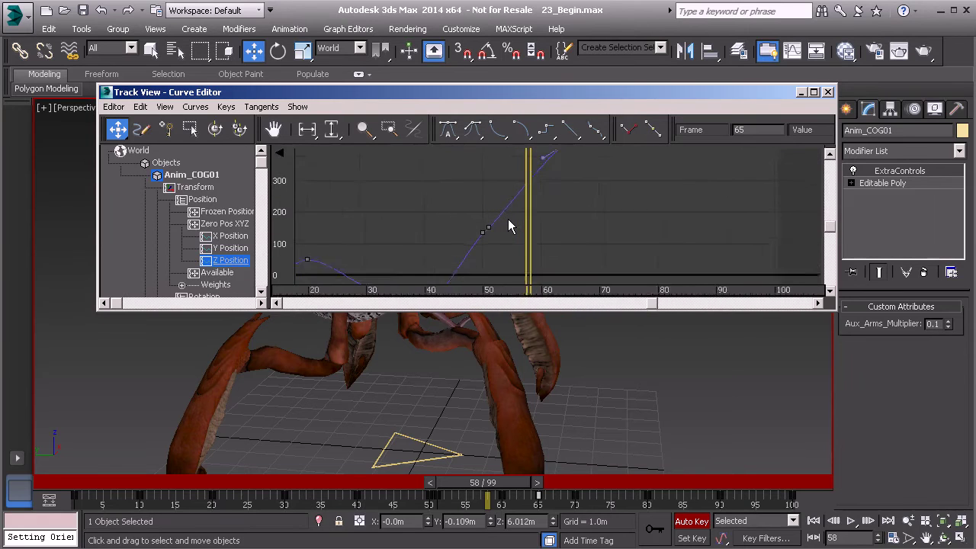
left_click_drag(460, 234, 483, 268)
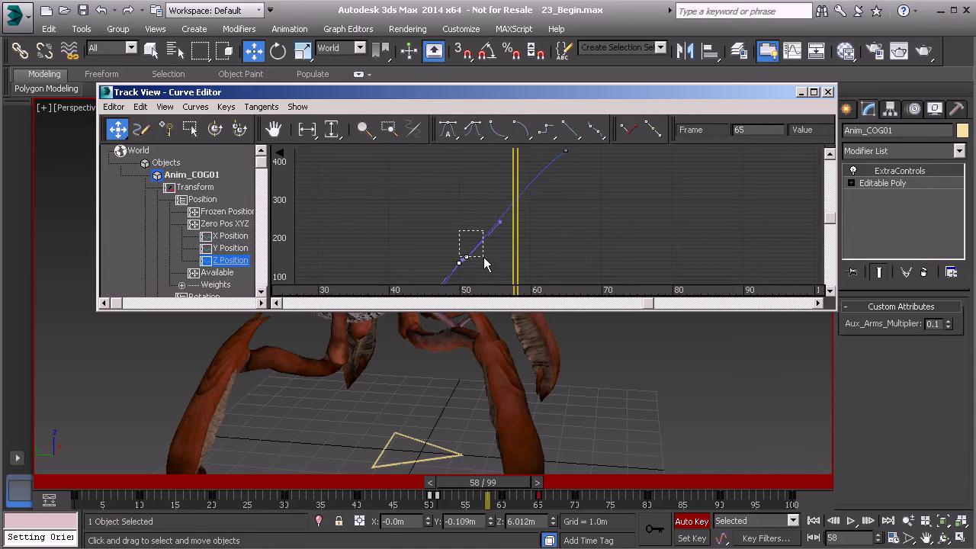
left_click_drag(467, 255, 467, 251)
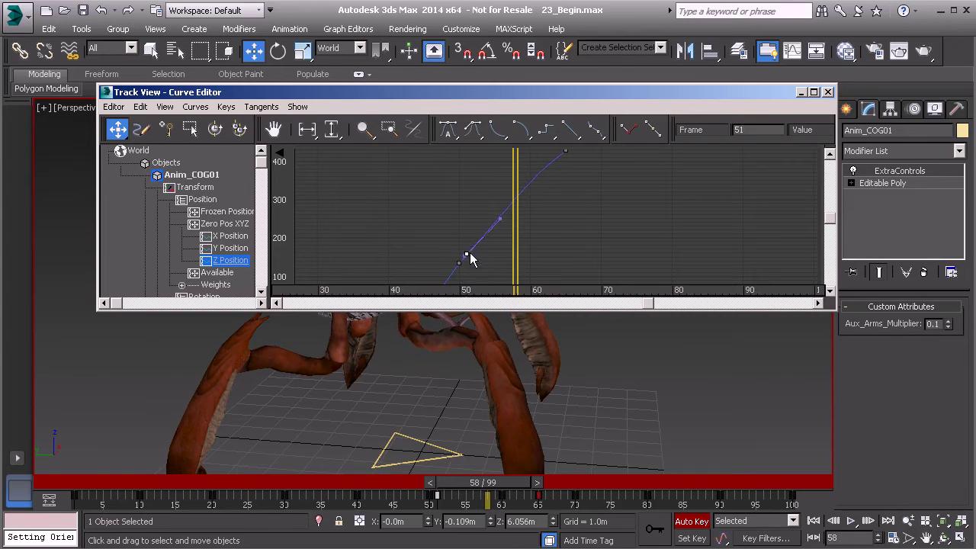
key("ctrl+z")
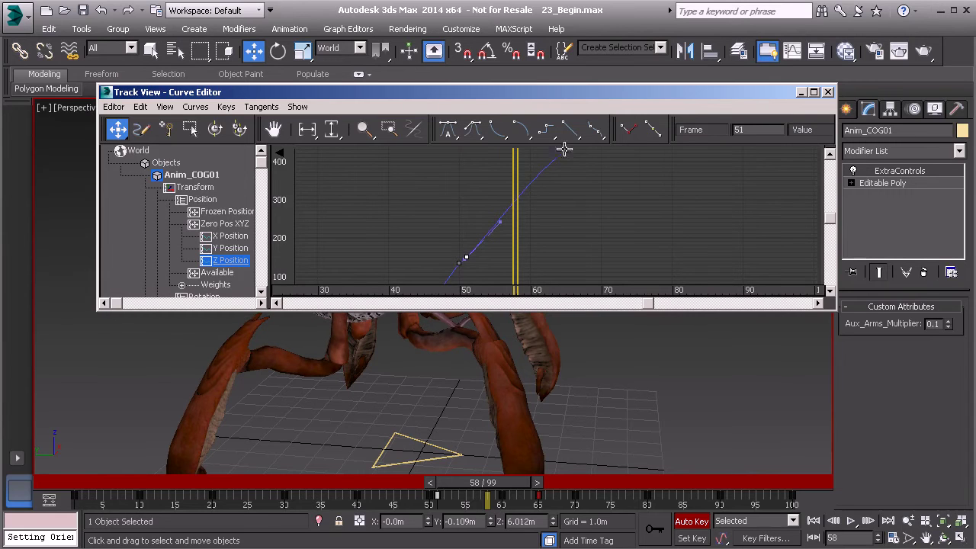
Step: Review the whole COG Z Position curve, minimize the Curve Editor, and scrub the animation to frame 57
middle_click_drag(535, 208, 543, 201)
scroll(542, 203, "down", 2)
scroll(516, 224, "down", 3)
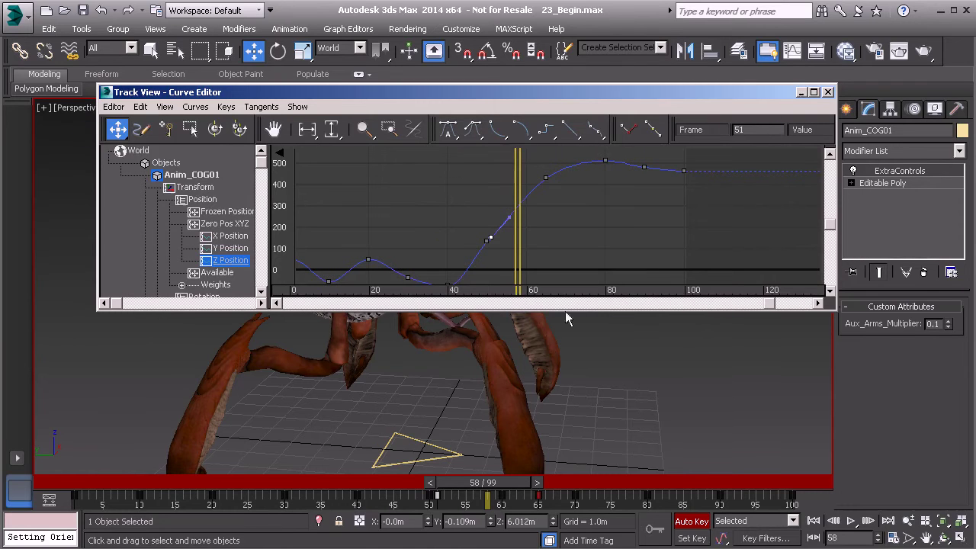
left_click(801, 94)
left_click_drag(490, 488, 463, 506)
key("w")
Step: Select the Anim_Global01 control and show its Position List in the motion parameters
left_click(420, 443)
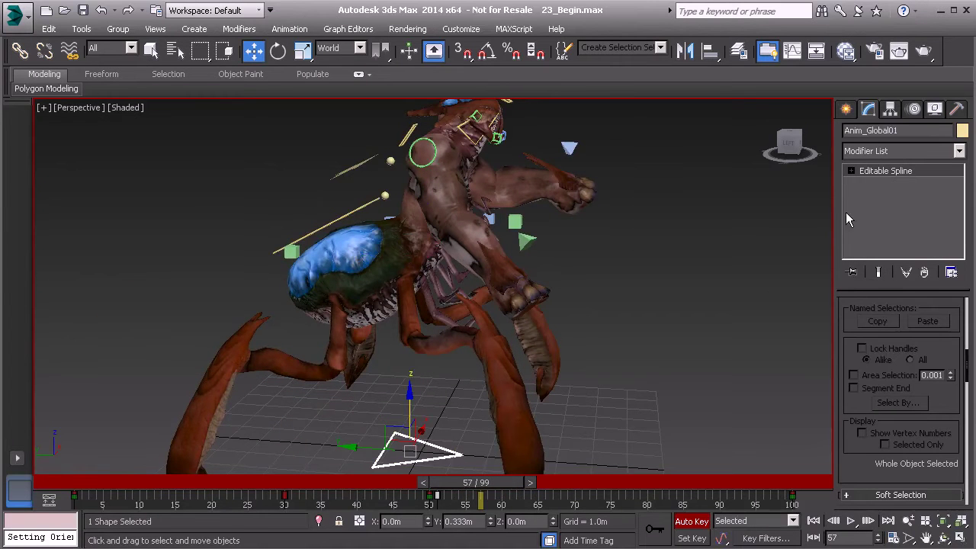
left_click(914, 109)
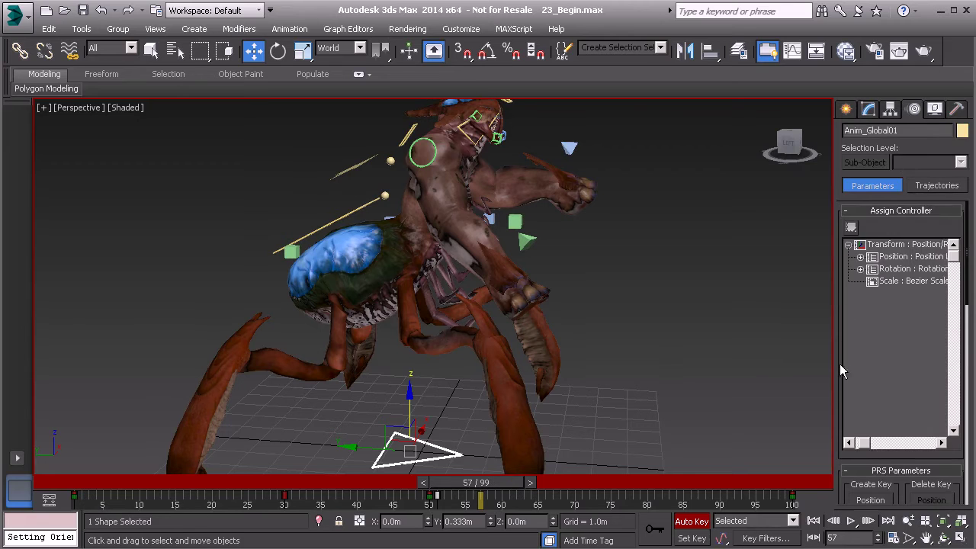
left_click_drag(838, 376, 831, 153)
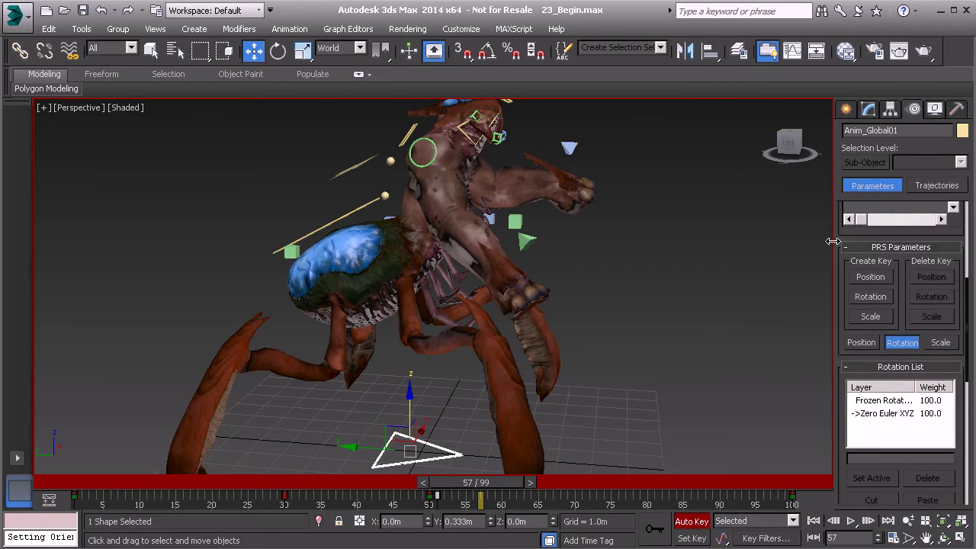
left_click(861, 344)
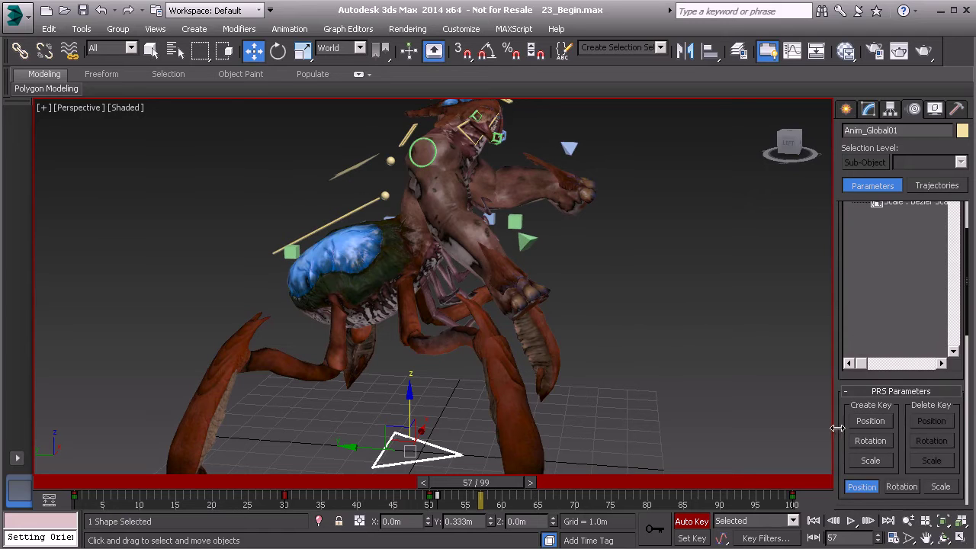
left_click_drag(841, 431, 841, 174)
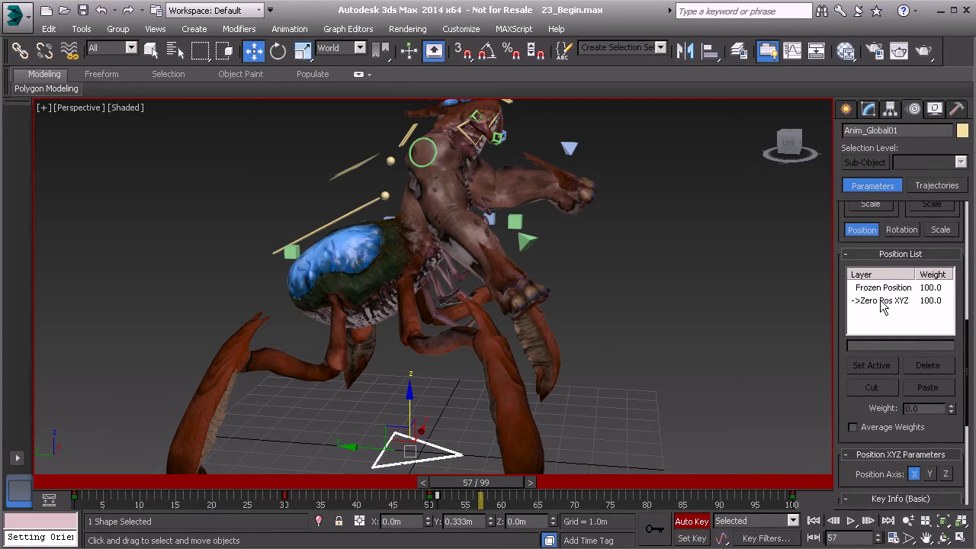
Step: Turn off Auto Key and set the weight of the global control's Zero Pos XYZ layer to 0
left_click(882, 301)
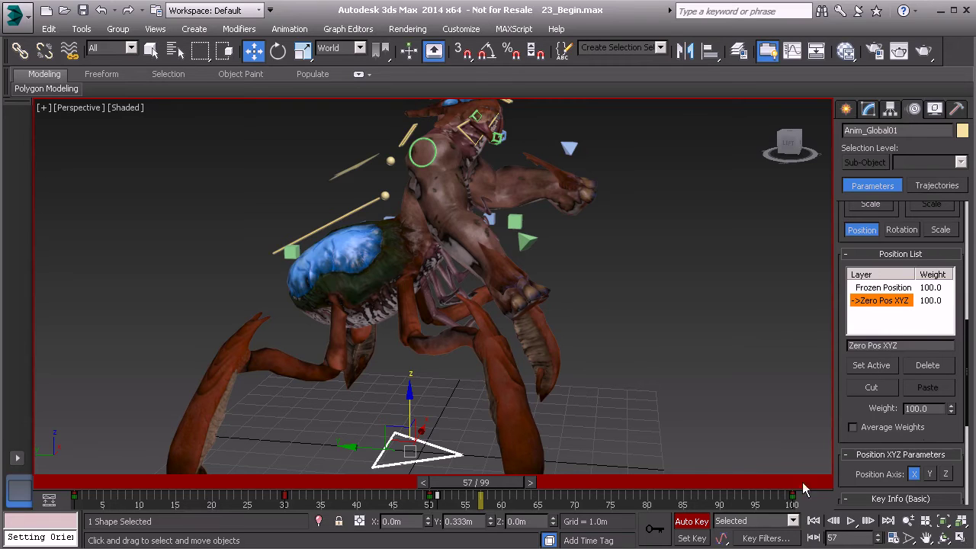
left_click(692, 522)
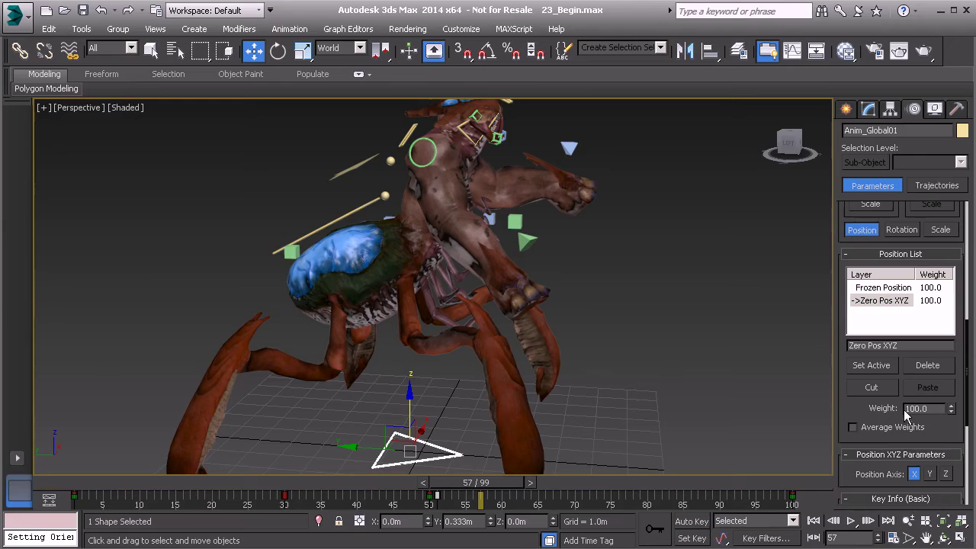
right_click(951, 409)
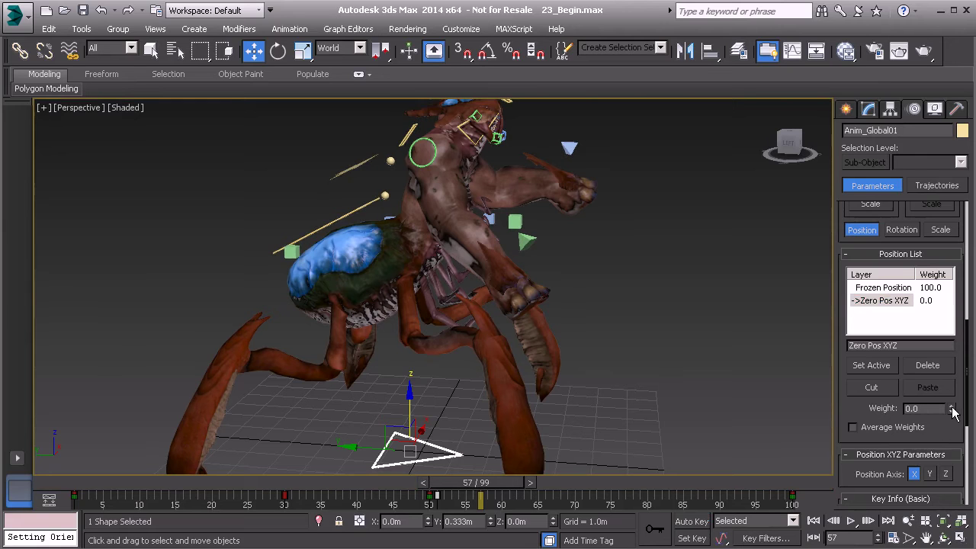
left_click_drag(509, 489, 540, 500)
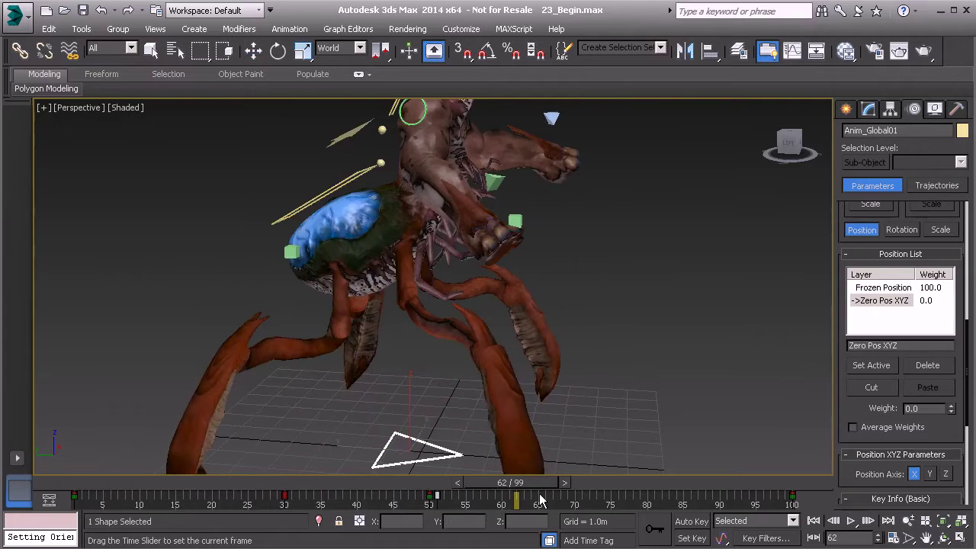
key("w")
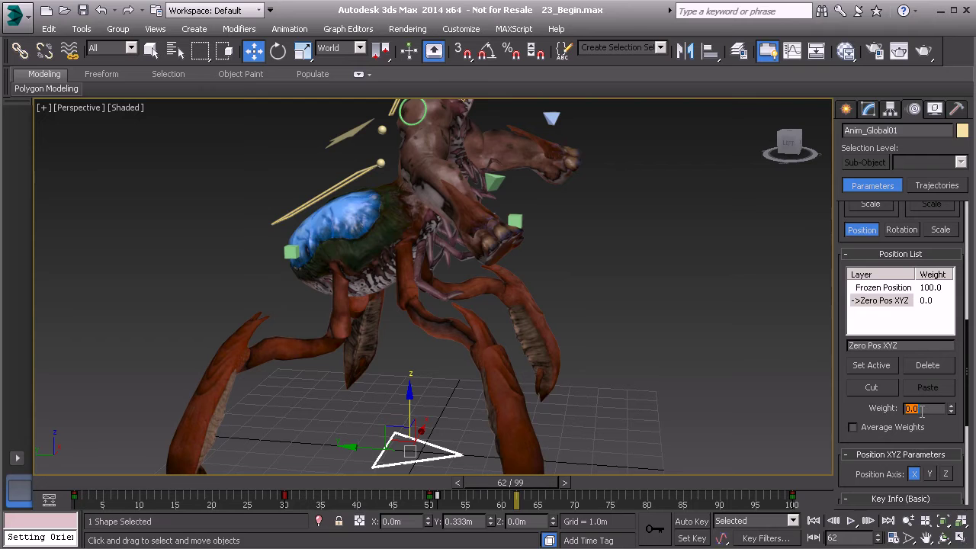
type("0")
key("Return")
Step: Scrub and play back the animation to check the creature's motion without its global travel
left_click_drag(525, 482, 457, 491)
key("w")
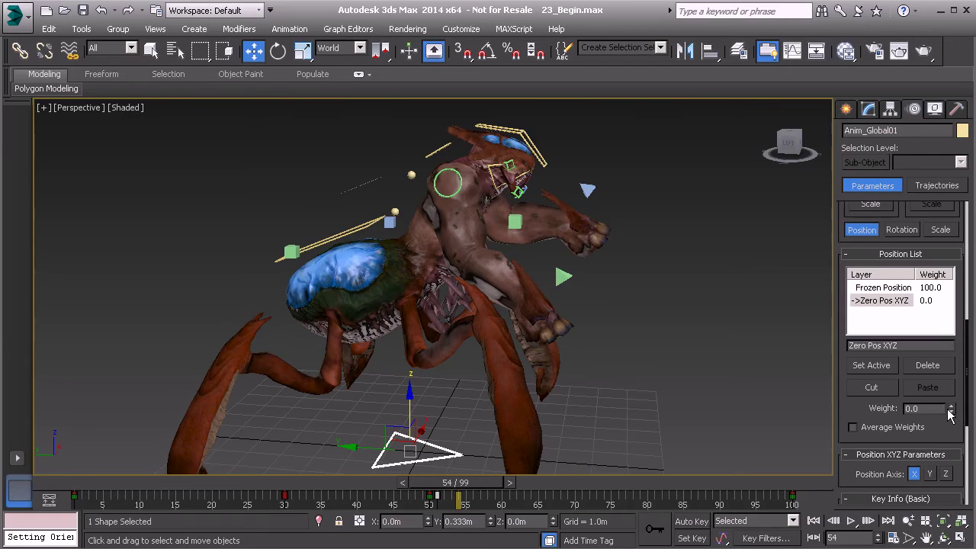
left_click_drag(469, 488, 156, 503)
key("w")
left_click(851, 521)
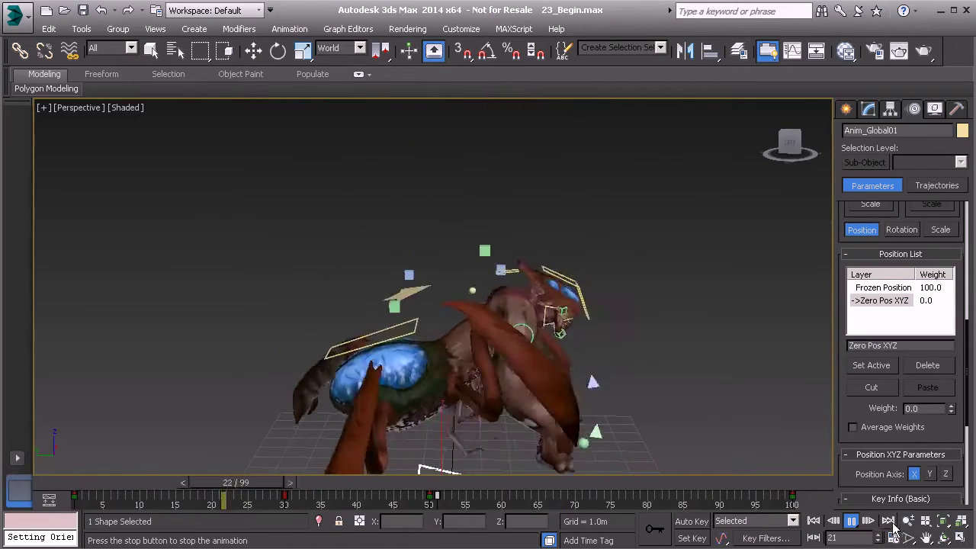
left_click(851, 522)
key("w")
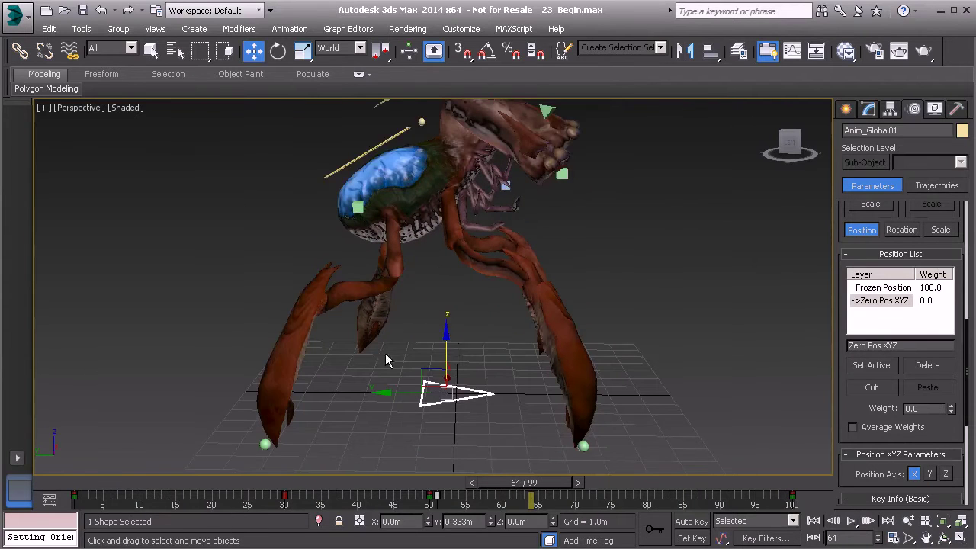
Step: Select the Anim_R_Petiole_Leg01 control and go to frame 7 with the right petiole leg in close view
left_click_drag(276, 476, 150, 468)
key("w")
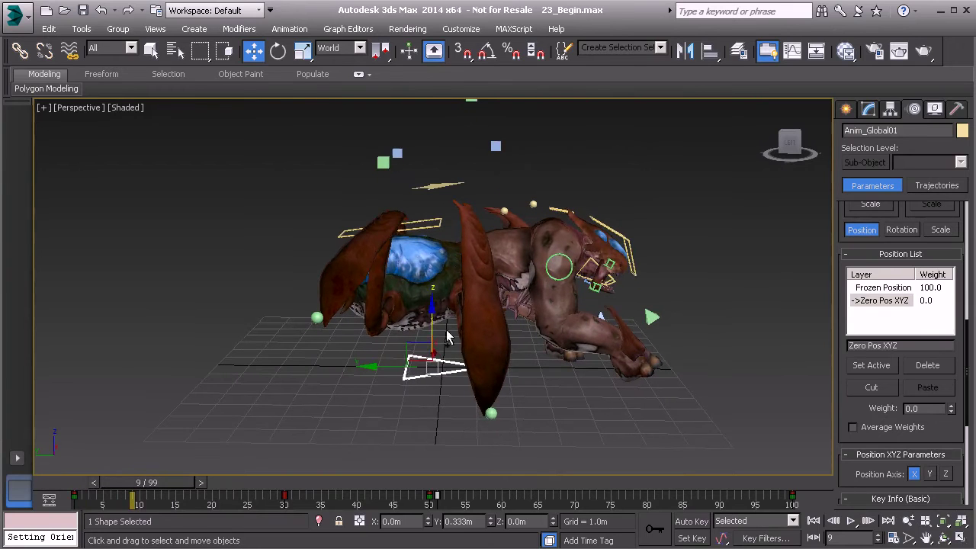
left_click(491, 414)
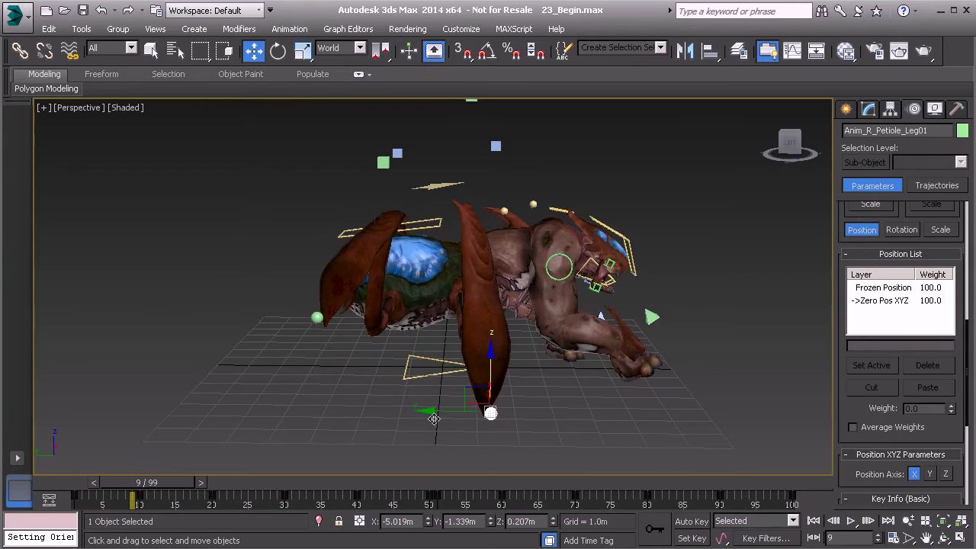
mouse_move(159, 483)
left_mouse_down()
mouse_move(104, 484)
mouse_move(155, 500)
left_mouse_up()
middle_click_drag(488, 360, 427, 357, "alt")
middle_click_drag(504, 377, 418, 340)
scroll(417, 340, "up", 1)
scroll(426, 200, "up", 1)
middle_click_drag(412, 298, 454, 299, "alt")
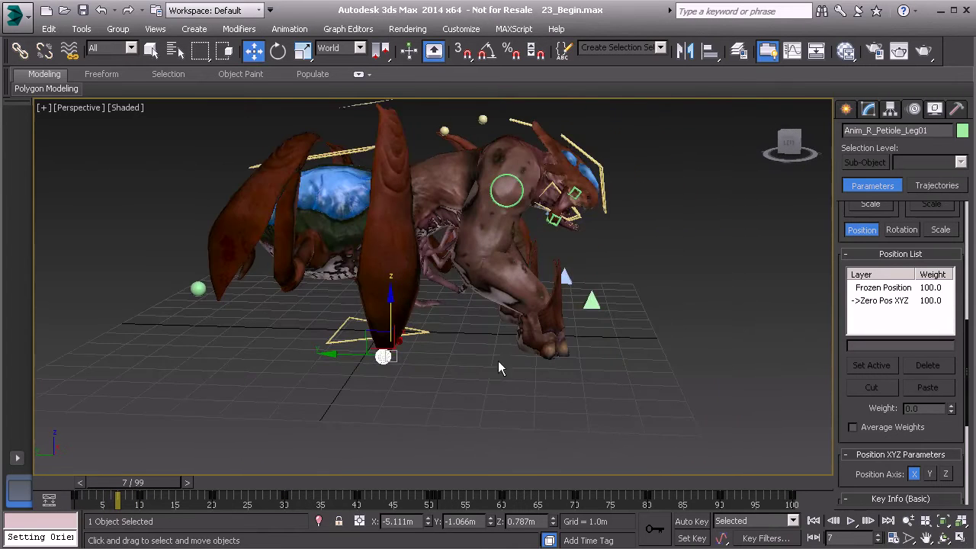
Step: Turn on Auto Key and move the right petiole leg control's frame 10 key to frame 6
left_click(691, 521)
left_click_drag(170, 482, 139, 485)
key("w")
middle_click_drag(453, 356, 419, 347, "alt")
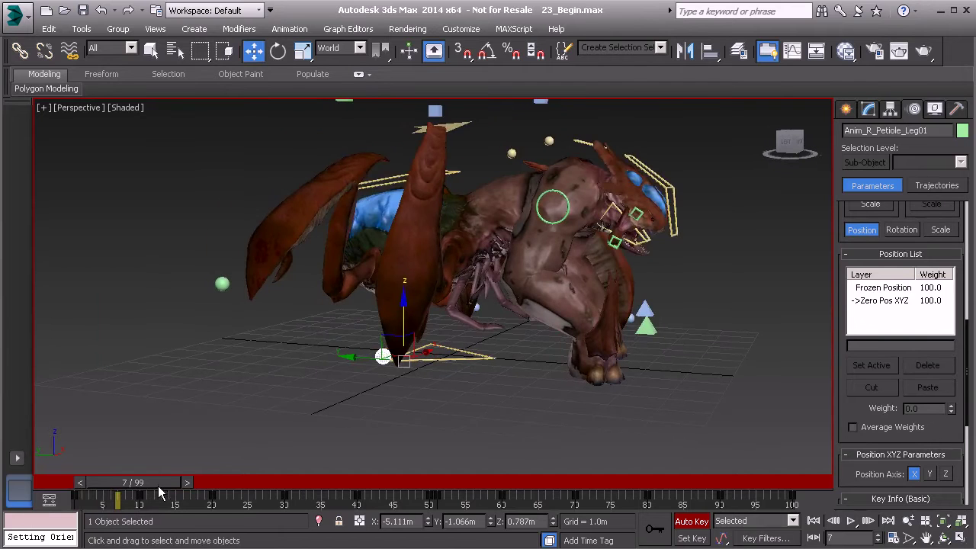
mouse_move(144, 485)
left_mouse_down()
mouse_move(96, 492)
mouse_move(132, 492)
left_mouse_up()
key("w")
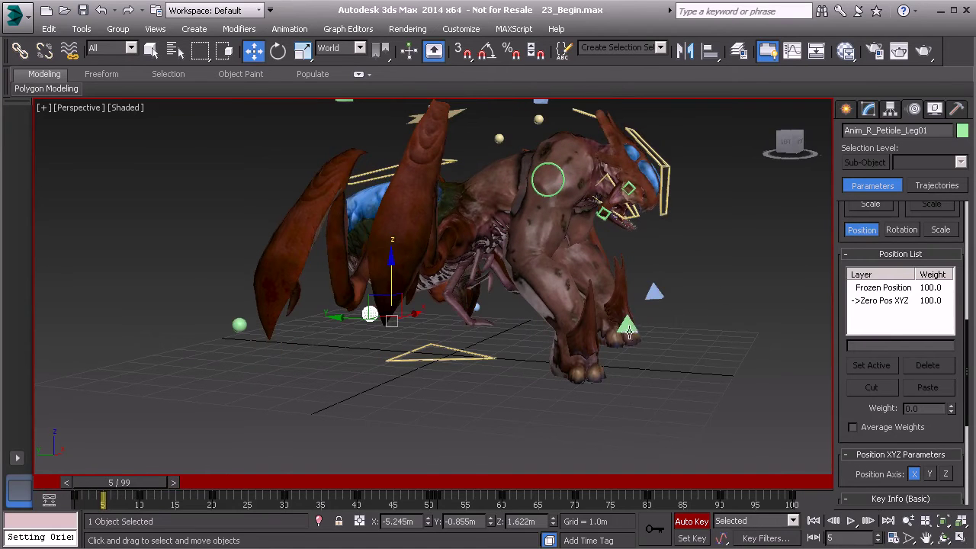
key("q")
mouse_move(140, 482)
left_mouse_down()
mouse_move(114, 488)
mouse_move(141, 492)
left_mouse_up()
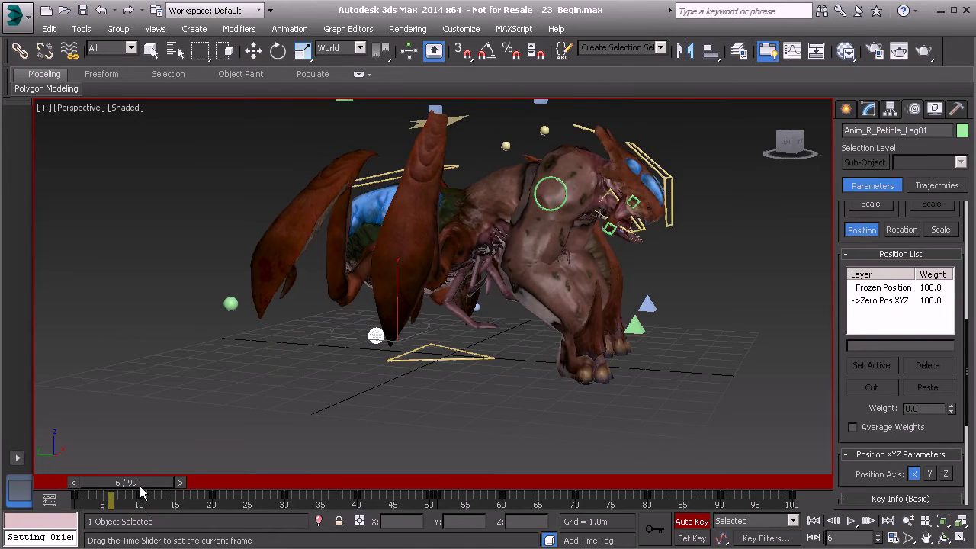
key("w")
left_click(140, 499)
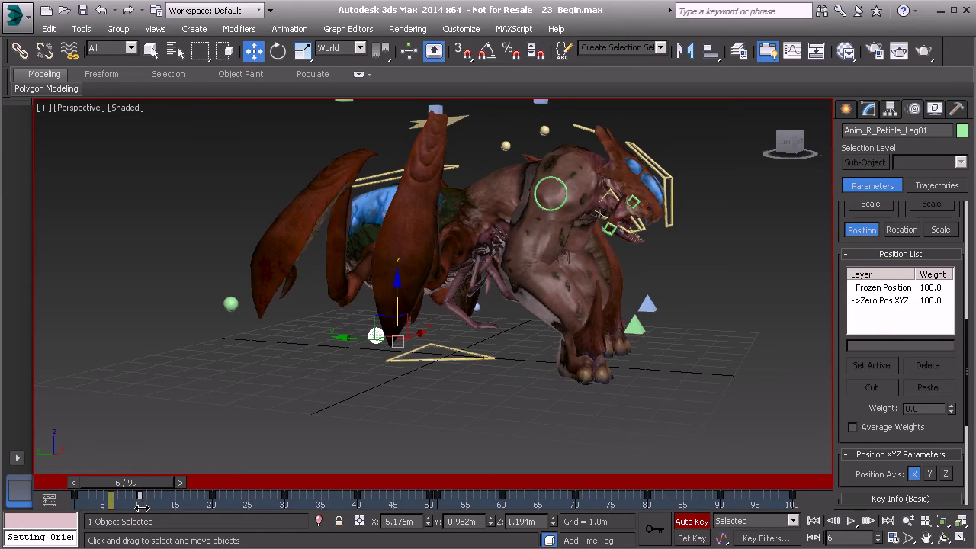
mouse_move(141, 496)
left_mouse_down()
mouse_move(109, 503)
mouse_move(104, 483)
mouse_move(142, 483)
mouse_move(138, 497)
mouse_move(116, 488)
mouse_move(136, 490)
left_mouse_up()
key("w")
Step: Copy the leg control's frame 6 key to frame 9 and slide the control forward along Y at frame 9
middle_click_drag(276, 364, 301, 367, "alt")
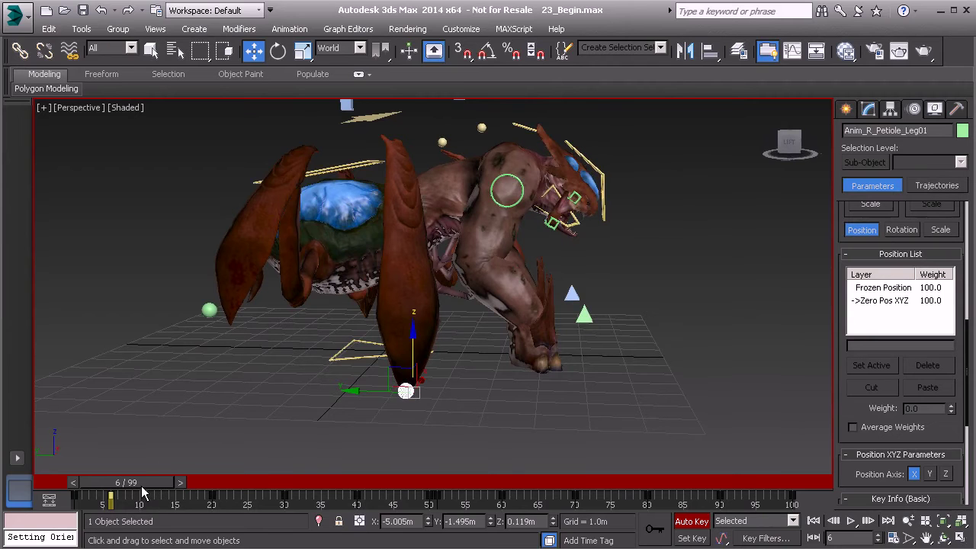
mouse_move(135, 489)
left_mouse_down()
mouse_move(220, 499)
mouse_move(84, 499)
mouse_move(187, 498)
mouse_move(147, 479)
mouse_move(131, 494)
left_mouse_up()
left_click(112, 498)
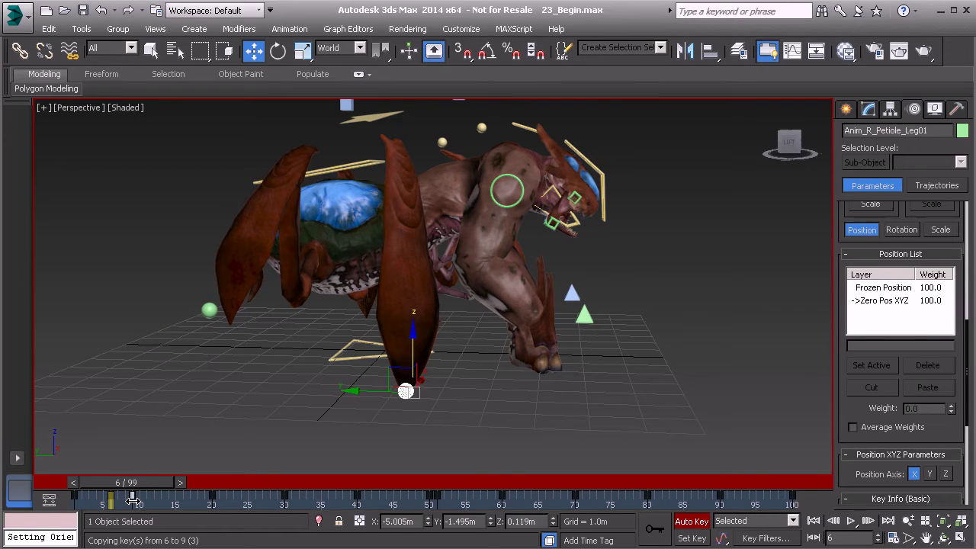
left_click_drag(133, 499, 173, 494, "shift")
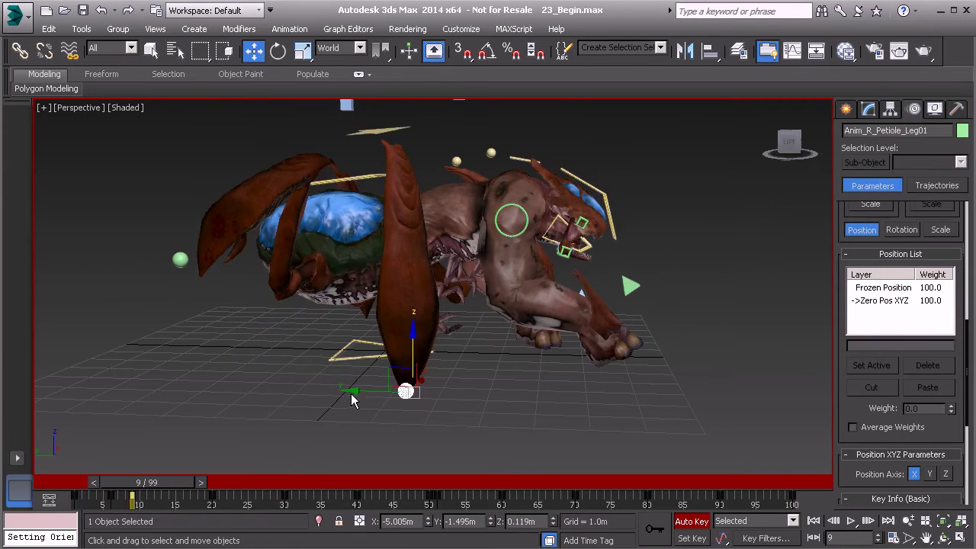
left_click_drag(352, 391, 445, 400)
Step: Shift the leg control's next two keys earlier, placing them at frames 16 and 22
left_click_drag(145, 483, 299, 509)
key("w")
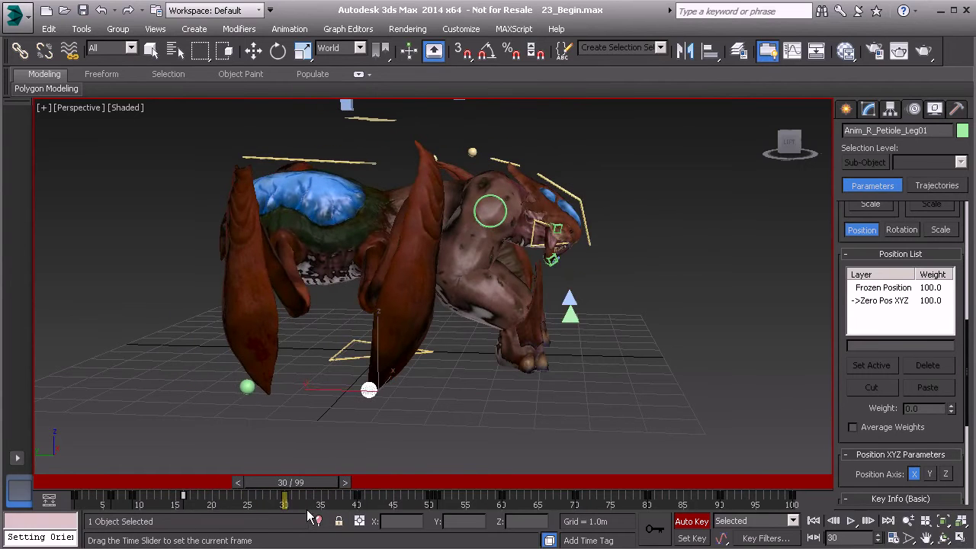
key("w")
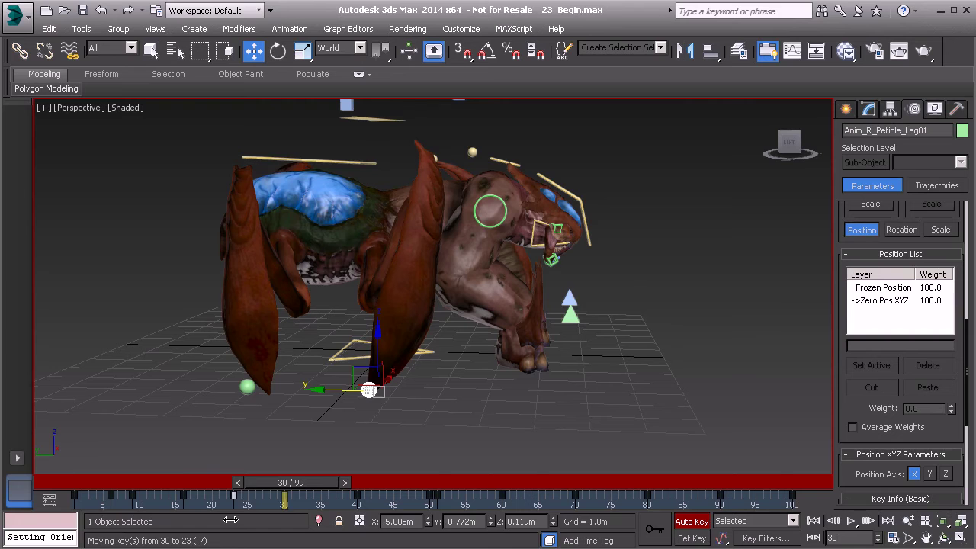
Step: Play the animation from the start to check the retimed right petiole leg steps
left_click_drag(295, 483, 65, 492)
key("w")
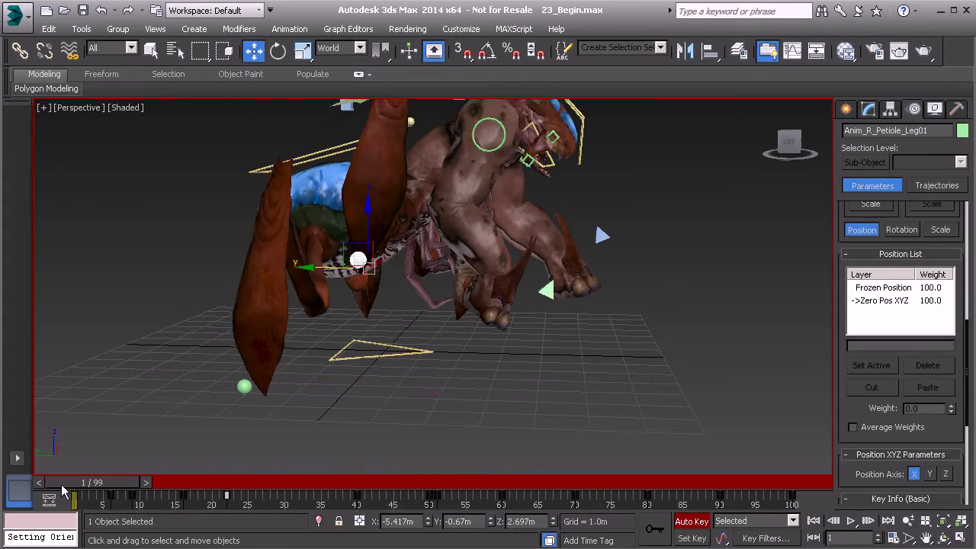
left_click(850, 523)
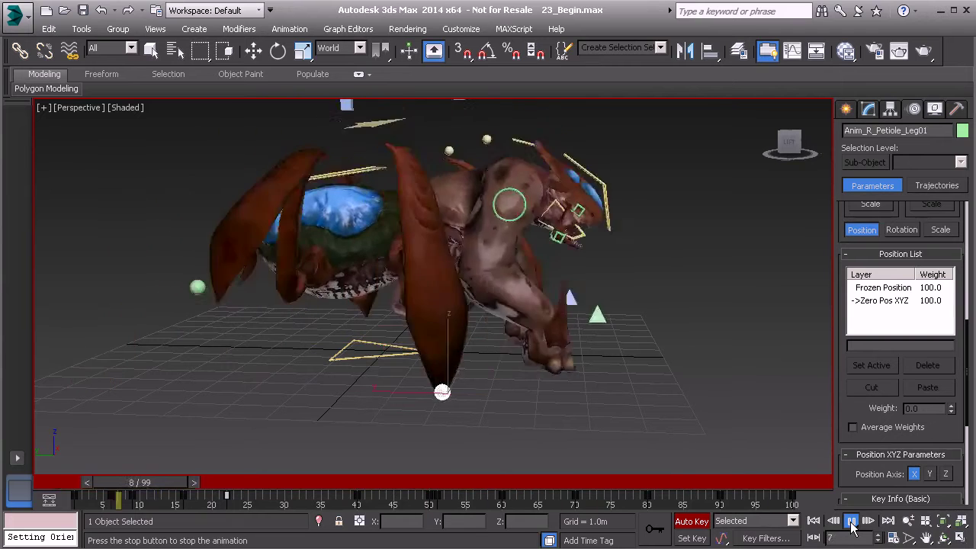
left_click(851, 523)
Step: Go to frame 11, display the leg control's trajectory, and return to the motion parameters
left_click_drag(140, 482, 175, 488)
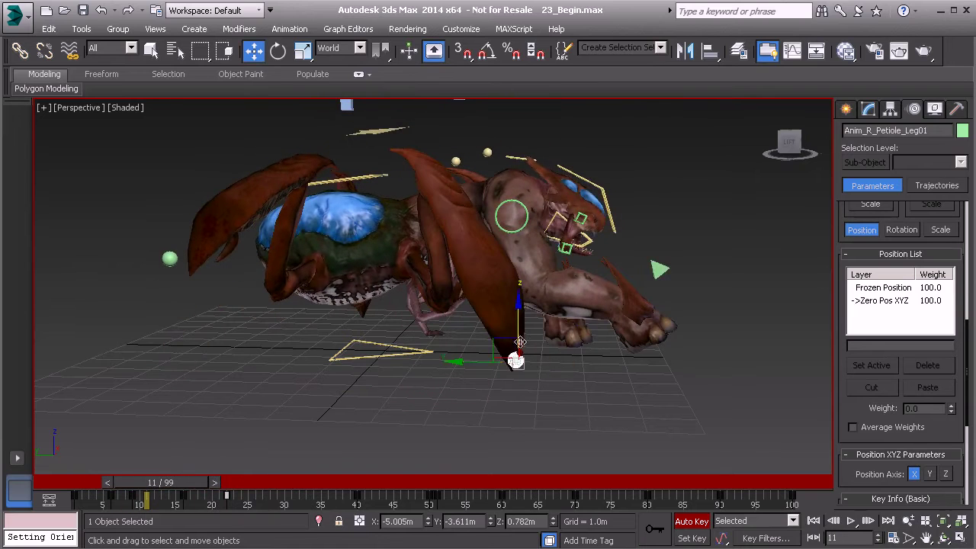
mouse_move(522, 351)
middle_mouse_down("alt")
mouse_move(438, 346)
mouse_move(511, 352)
middle_mouse_up("alt")
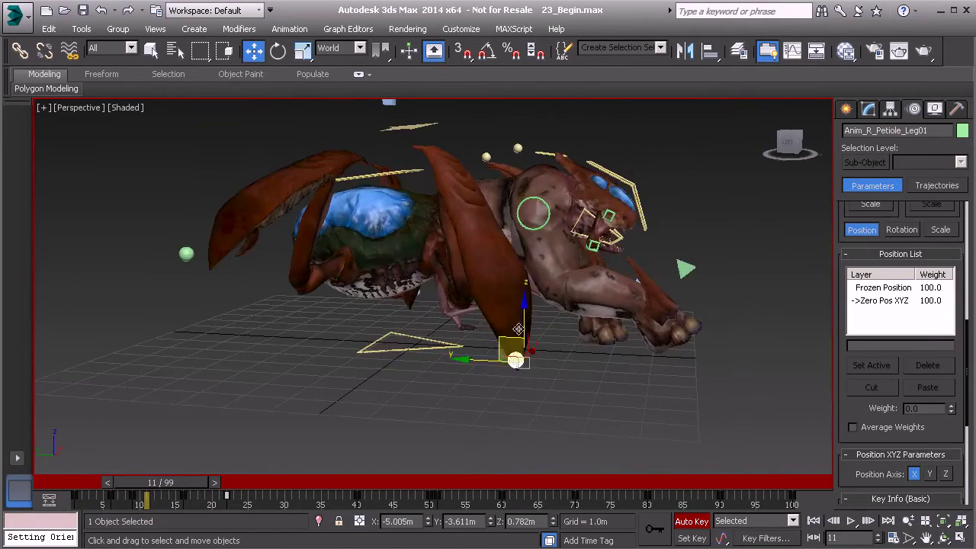
mouse_move(389, 353)
middle_mouse_down("alt")
mouse_move(400, 351)
mouse_move(387, 348)
middle_mouse_up("alt")
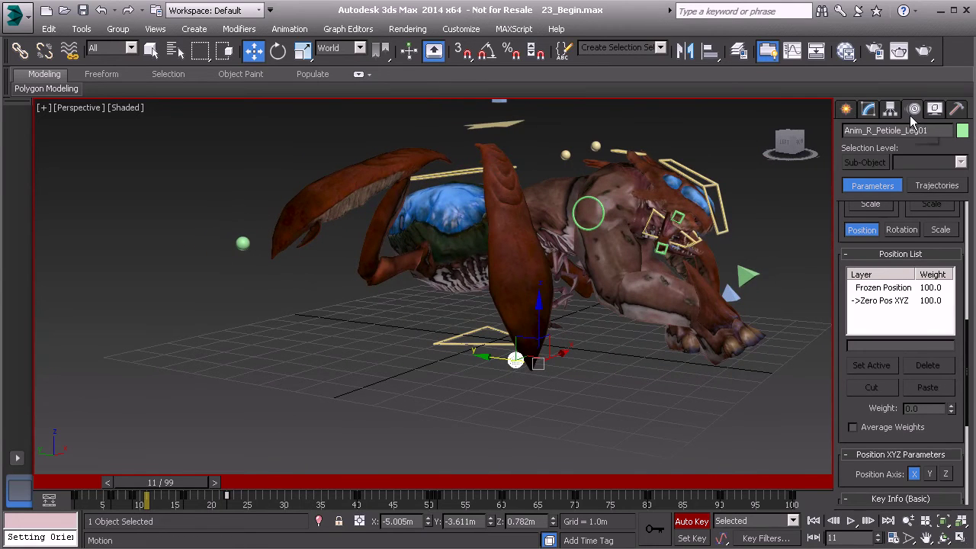
left_click(937, 186)
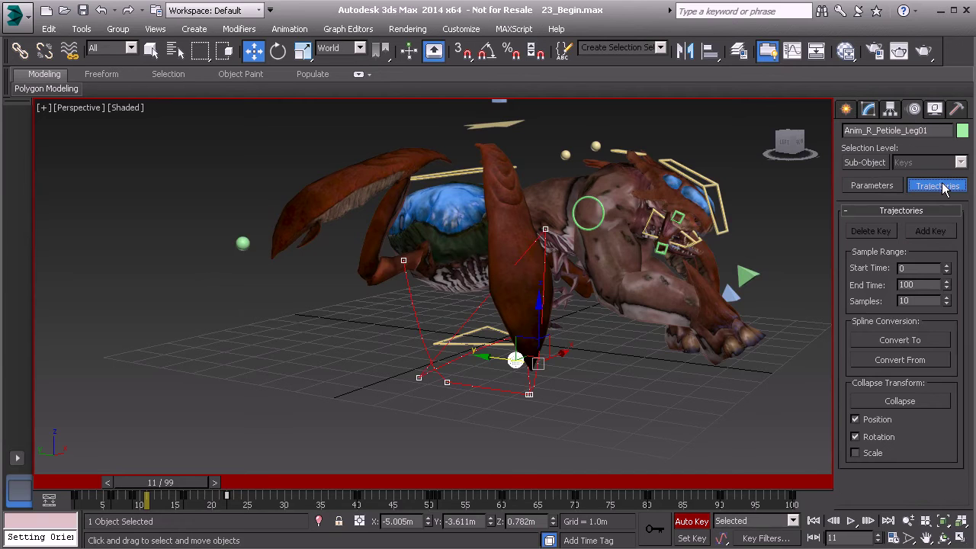
left_click(865, 186)
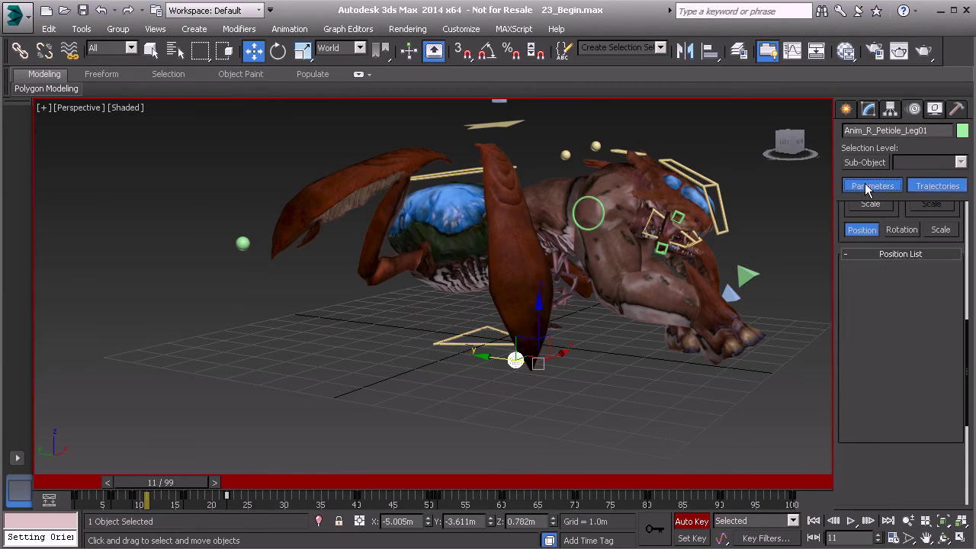
Step: Show the right petiole leg control's motion trajectory while staying in the motion parameters
middle_click_drag(620, 296, 449, 326, "alt")
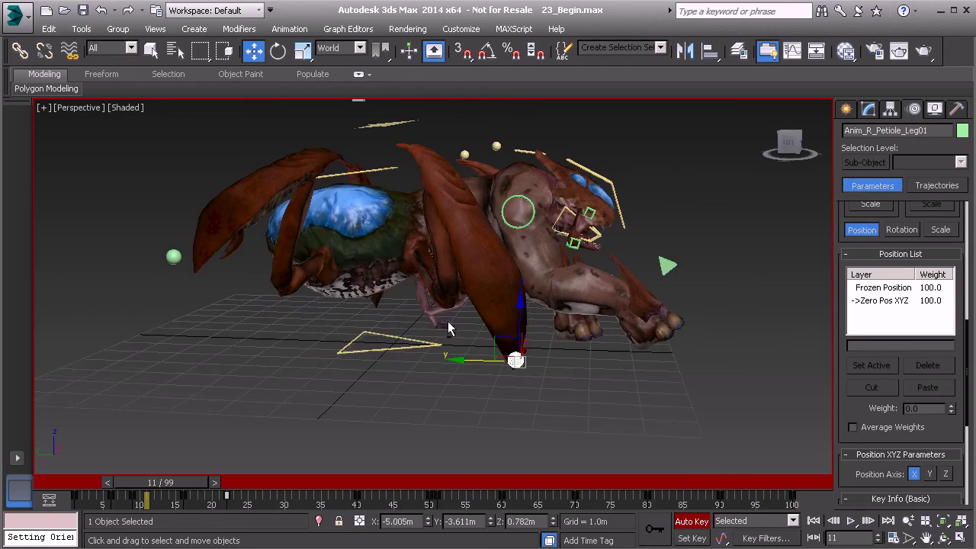
right_click(263, 339, "alt")
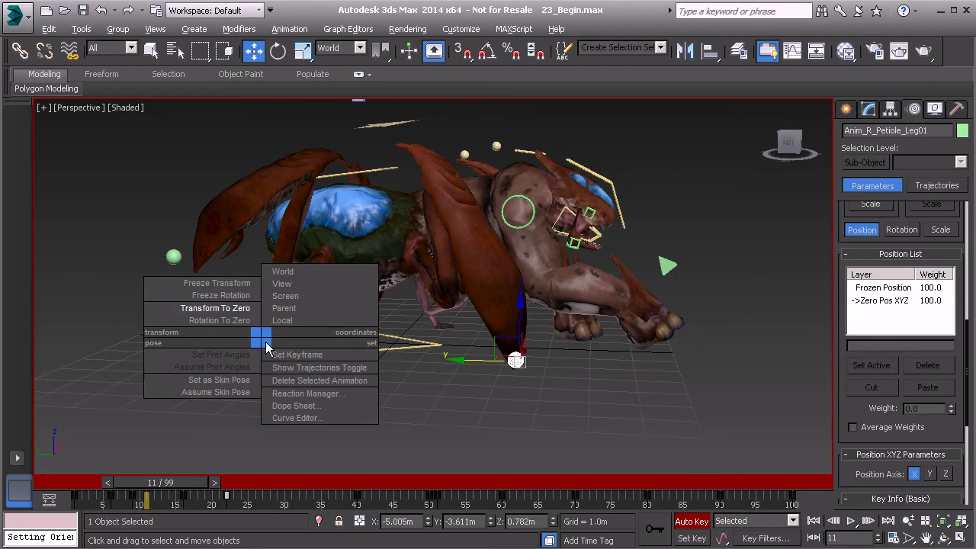
left_click(323, 367)
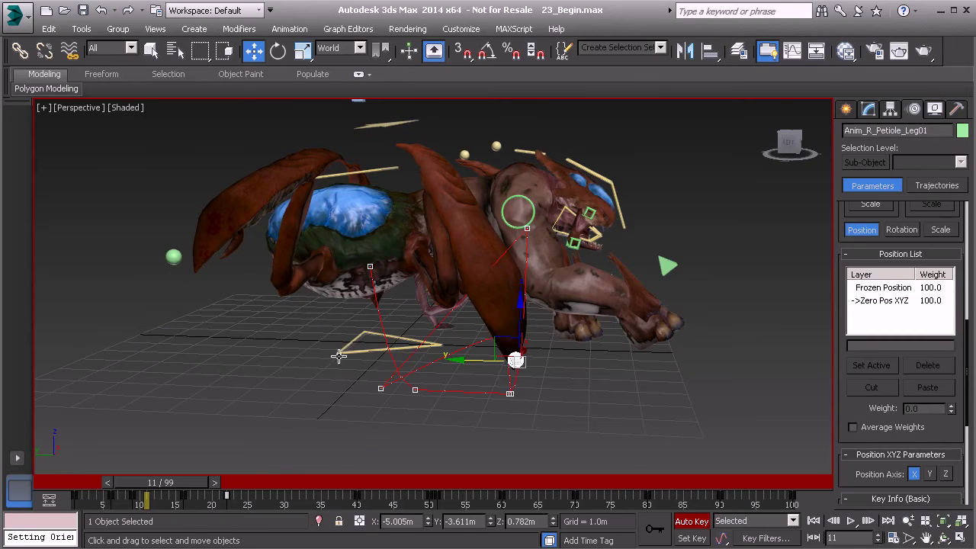
Step: At frame 13, slide the right petiole leg control forward about 0.79 m along Y to widen its arc
middle_click_drag(389, 379, 358, 385, "alt")
mouse_move(193, 481)
left_mouse_down()
mouse_move(110, 477)
mouse_move(187, 475)
left_mouse_up()
key("w")
middle_click_drag(381, 384, 455, 342, "alt")
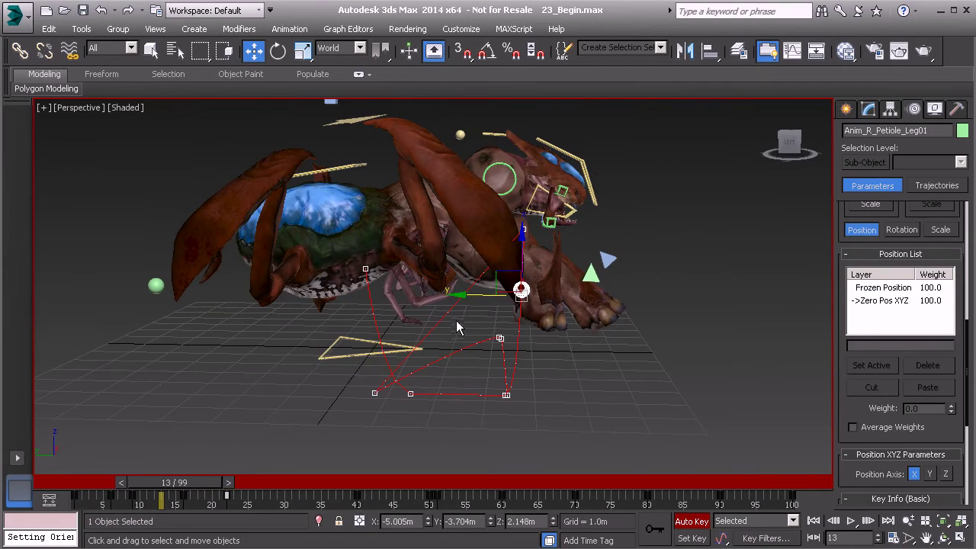
left_click_drag(457, 300, 498, 299)
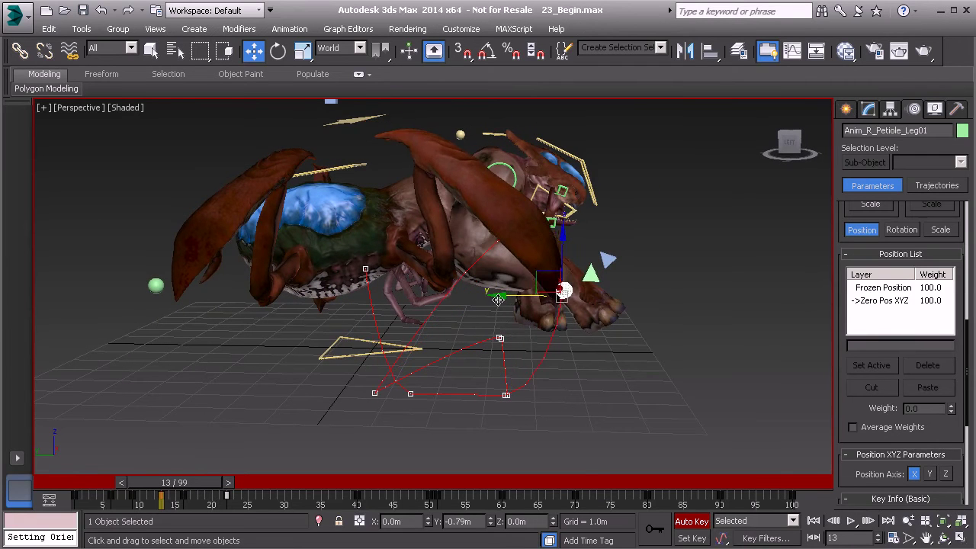
left_click_drag(198, 486, 243, 485)
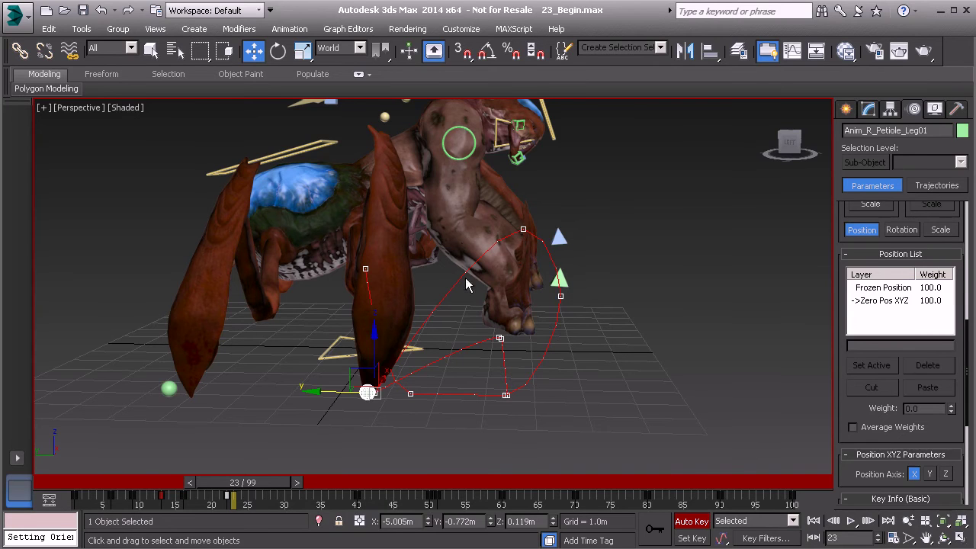
Step: Play the animation from the start to review the right petiole leg's reshaped arc
middle_click_drag(470, 297, 504, 293, "alt")
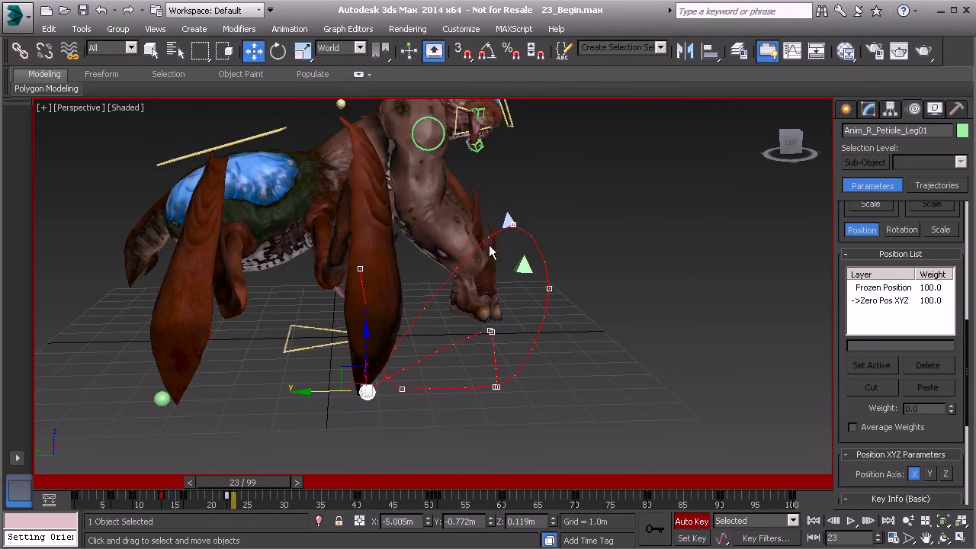
left_click_drag(251, 482, 64, 473)
key("w")
left_click(851, 520)
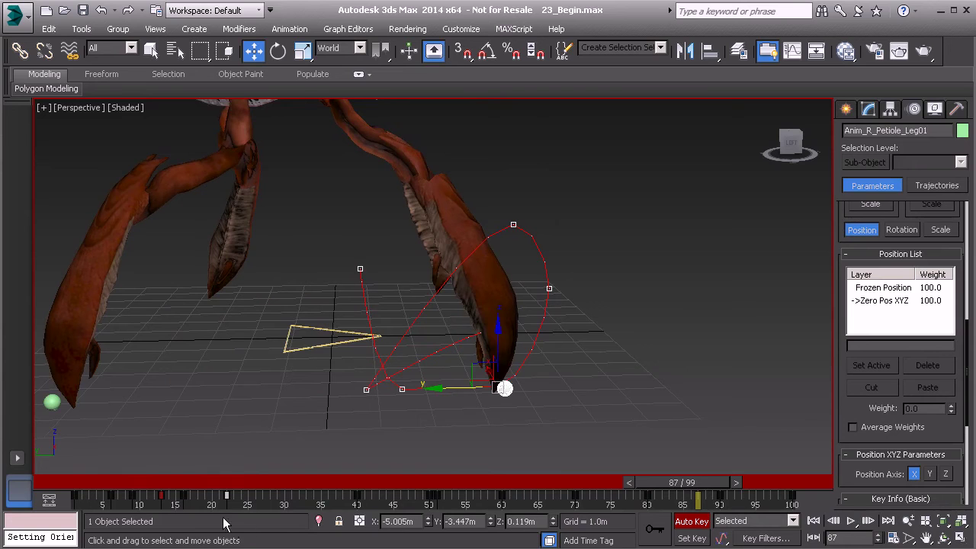
Step: Move the petiole leg control's frame 60 key to frame 54 and play the animation from the start
left_click_drag(665, 482, 483, 520)
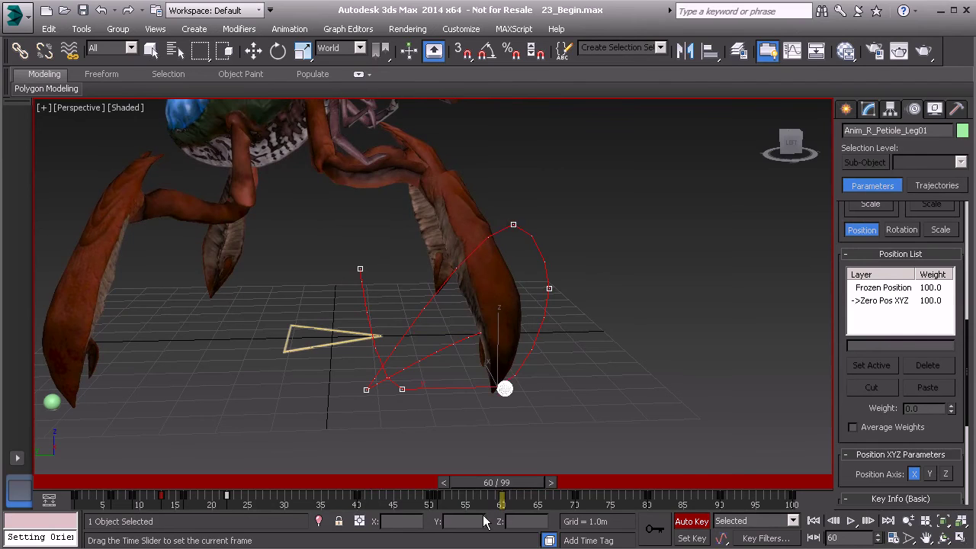
left_click_drag(503, 497, 482, 504)
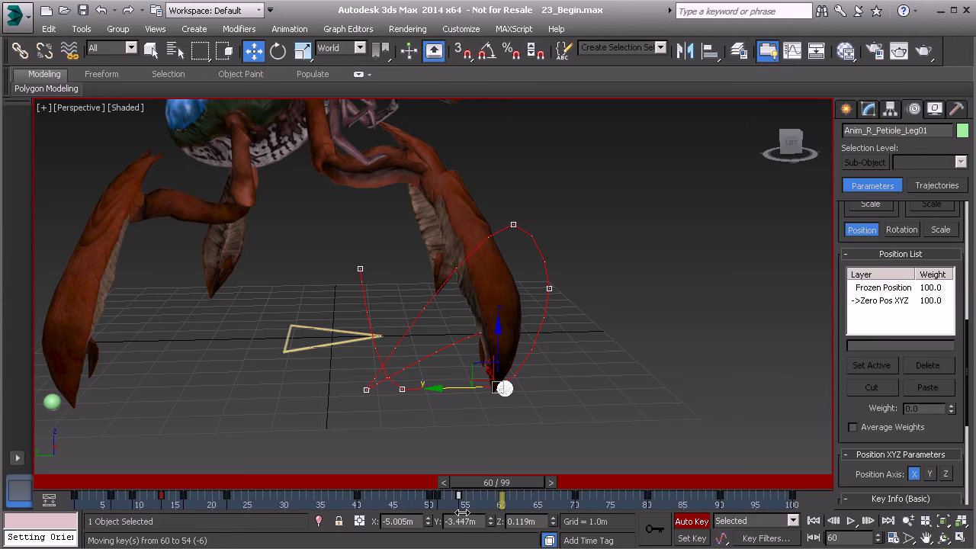
left_click_drag(494, 483, 74, 519)
left_click(850, 522)
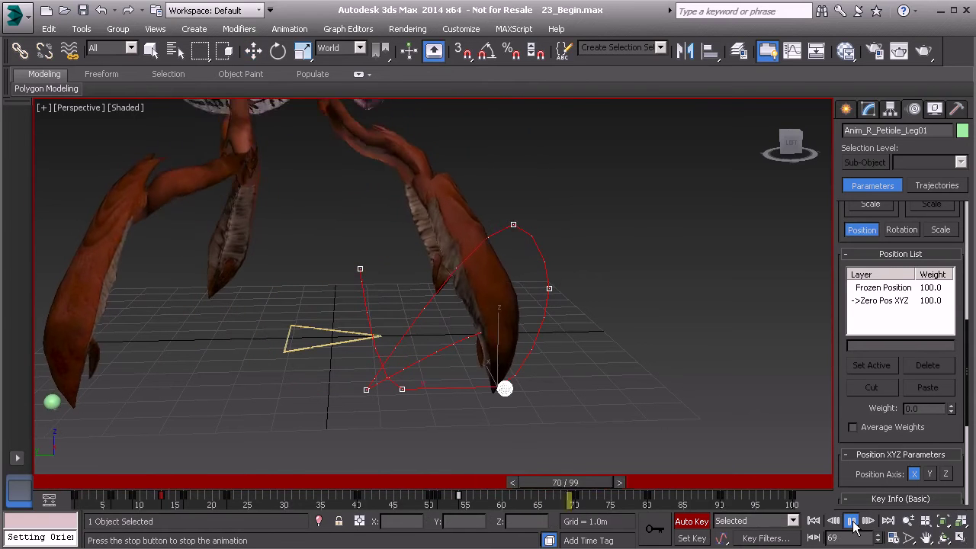
left_click(851, 522)
Step: Move the petiole leg control's frame 40 key to frame 45 and play back the new timing
left_click_drag(312, 492, 403, 503)
middle_click_drag(429, 295, 432, 321)
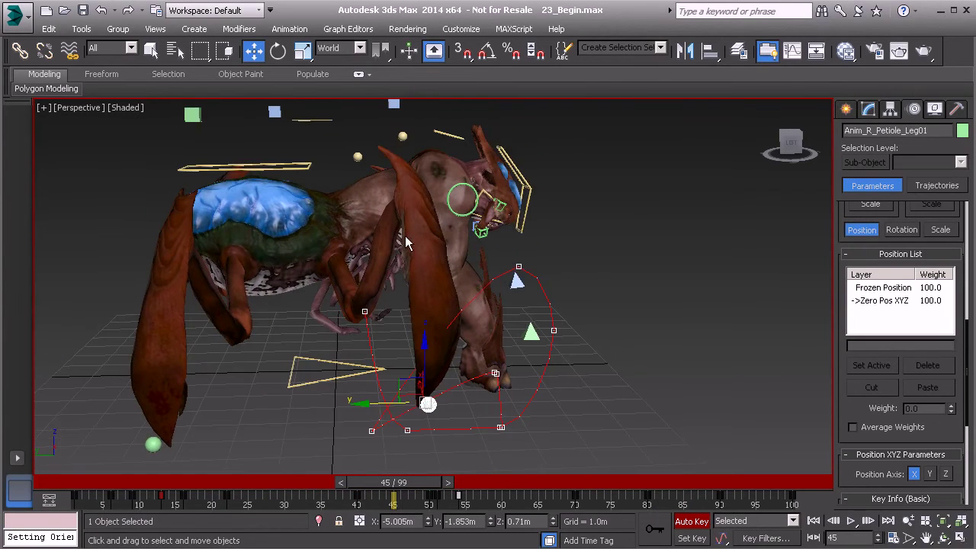
left_click(358, 500)
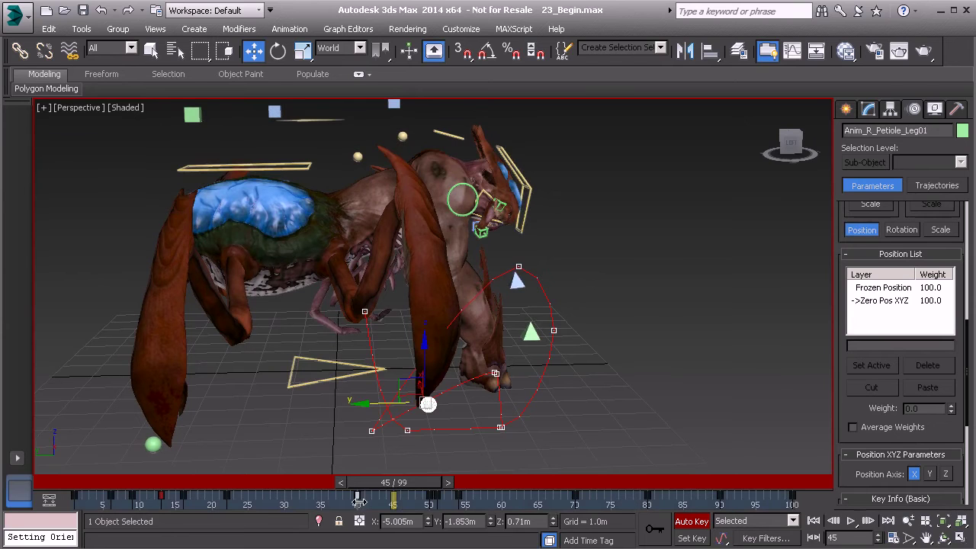
left_click_drag(392, 512, 291, 488)
key("w")
left_click(850, 523)
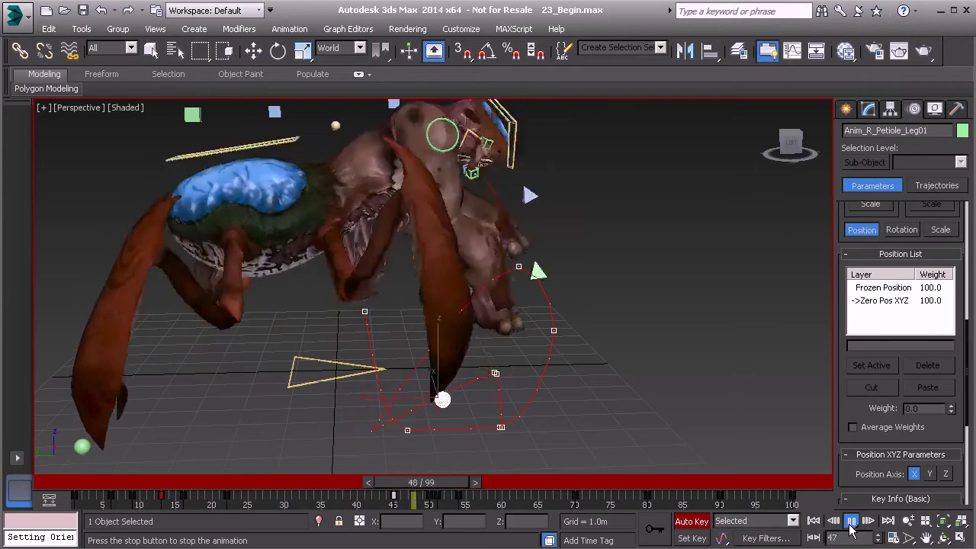
left_click(850, 523)
Step: Shift the petiole leg control's frame 45 key to frame 47 and replay the animation
mouse_move(402, 486)
left_mouse_down()
mouse_move(385, 492)
mouse_move(396, 512)
mouse_move(399, 501)
left_mouse_up()
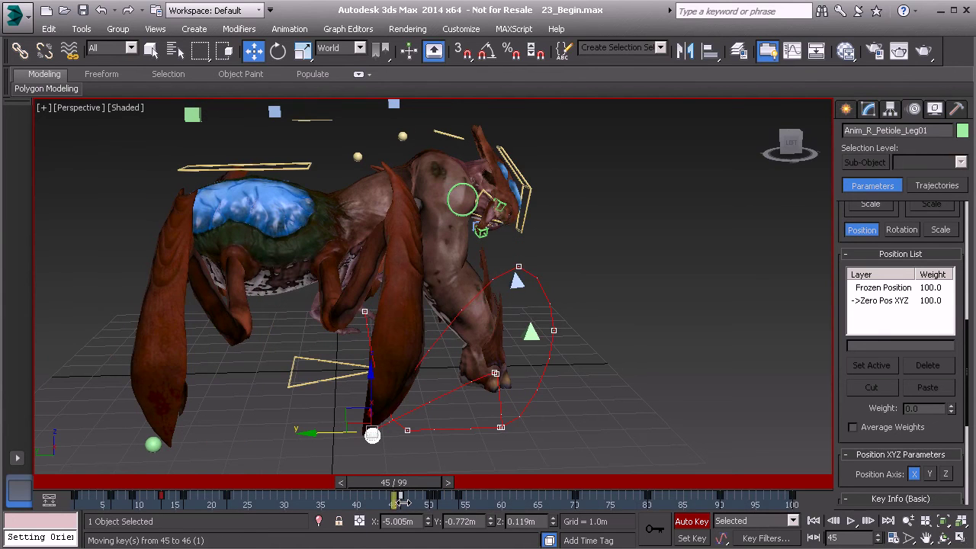
left_click_drag(422, 485, 603, 513)
right_click(602, 513)
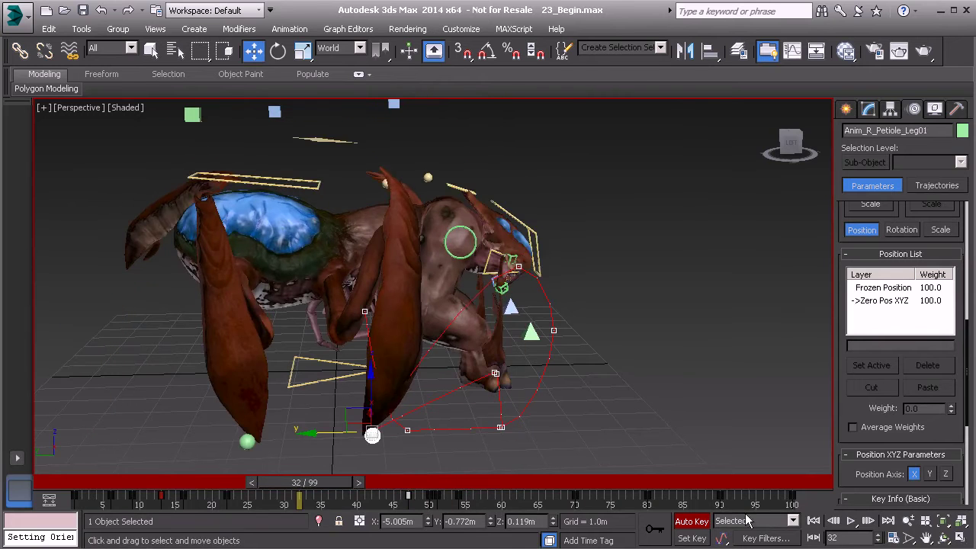
left_click(852, 521)
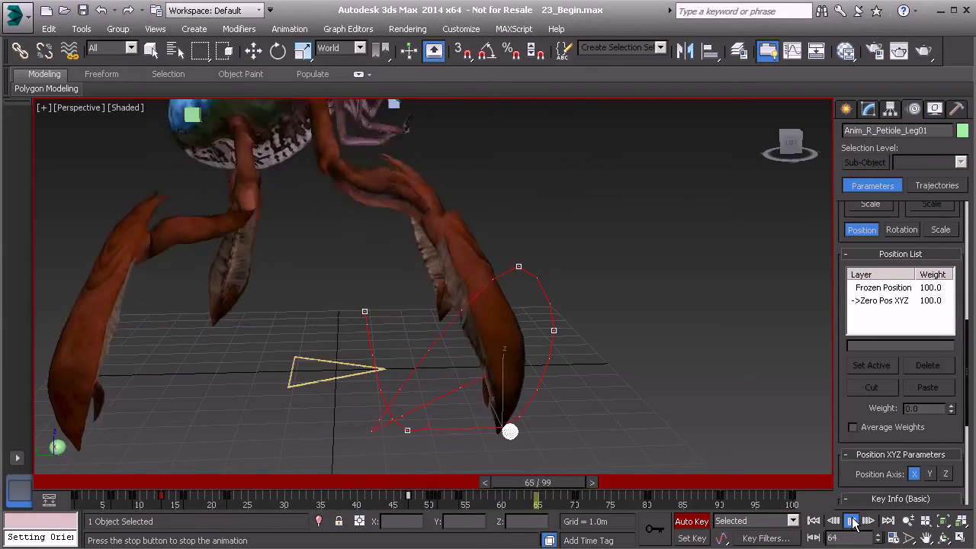
left_click(852, 521)
Step: At frame 49, raise the petiole leg control about 0.26 m along Z and scrub through the step
left_click_drag(669, 494, 431, 510)
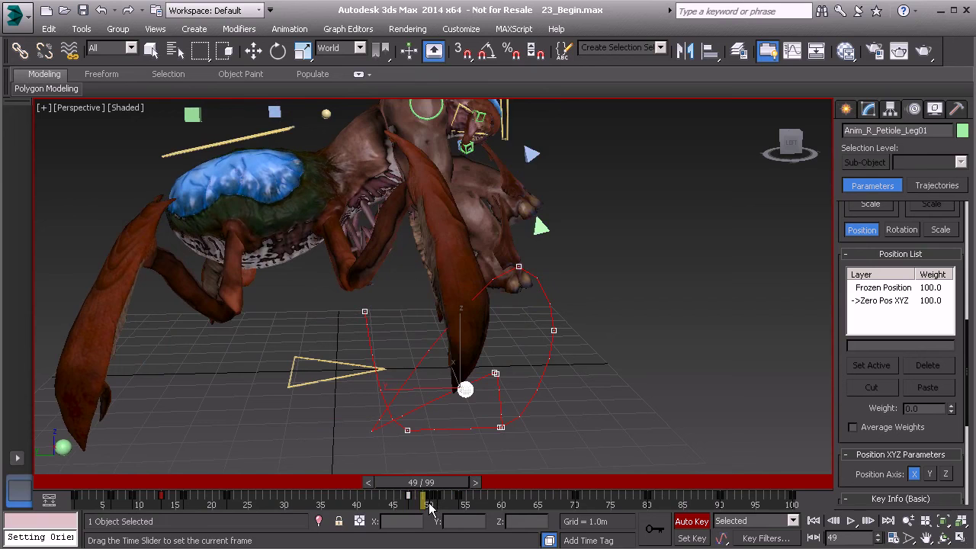
left_click_drag(464, 334, 461, 321)
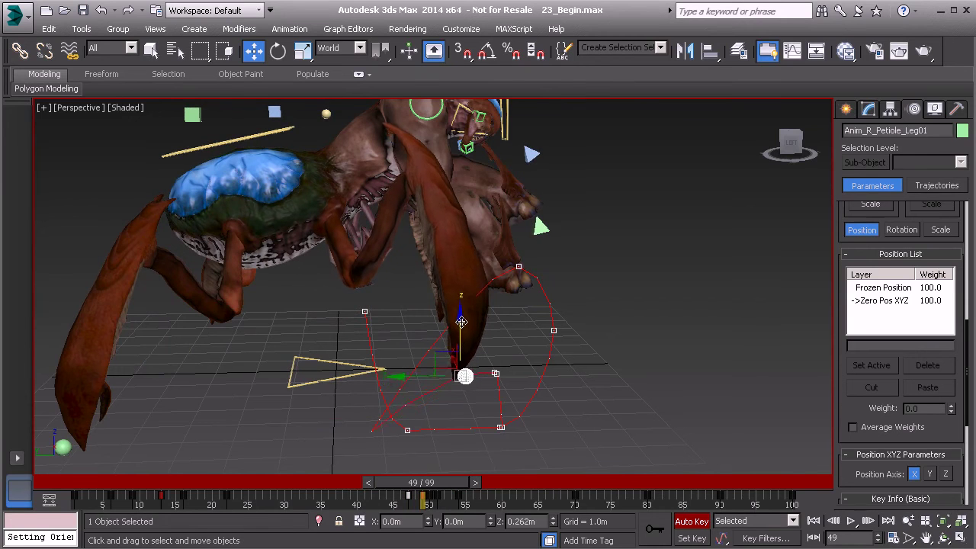
left_click_drag(440, 486, 562, 521)
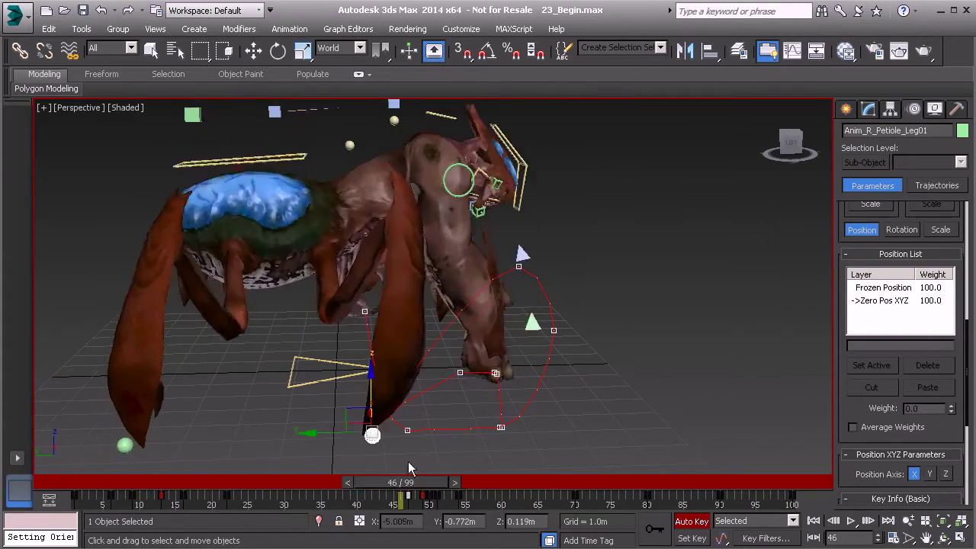
Step: Select the right gaster leg control and shift its landing key earlier to frame 15
middle_click_drag(366, 335, 497, 343, "alt")
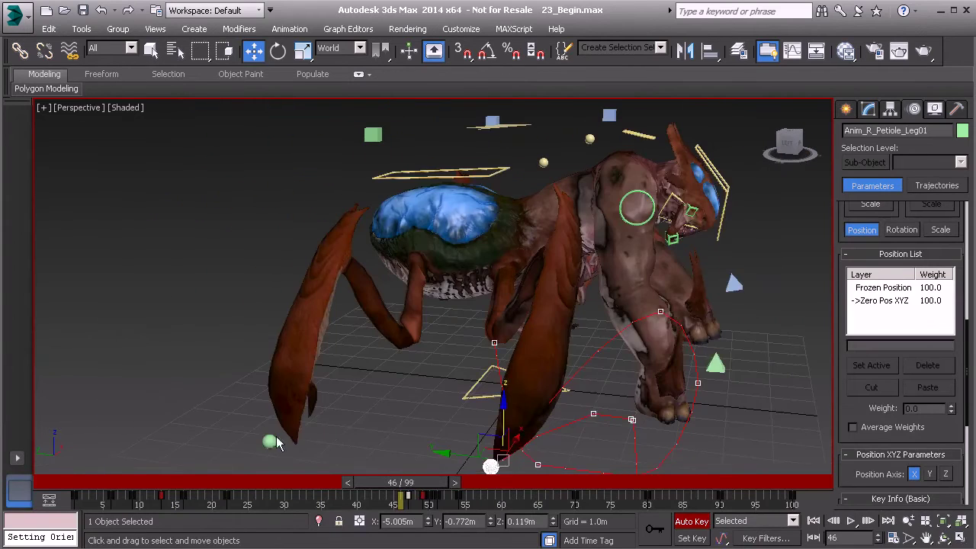
left_click(294, 412)
middle_click_drag(294, 412, 310, 418, "alt")
left_click_drag(433, 488, 205, 480)
key("w")
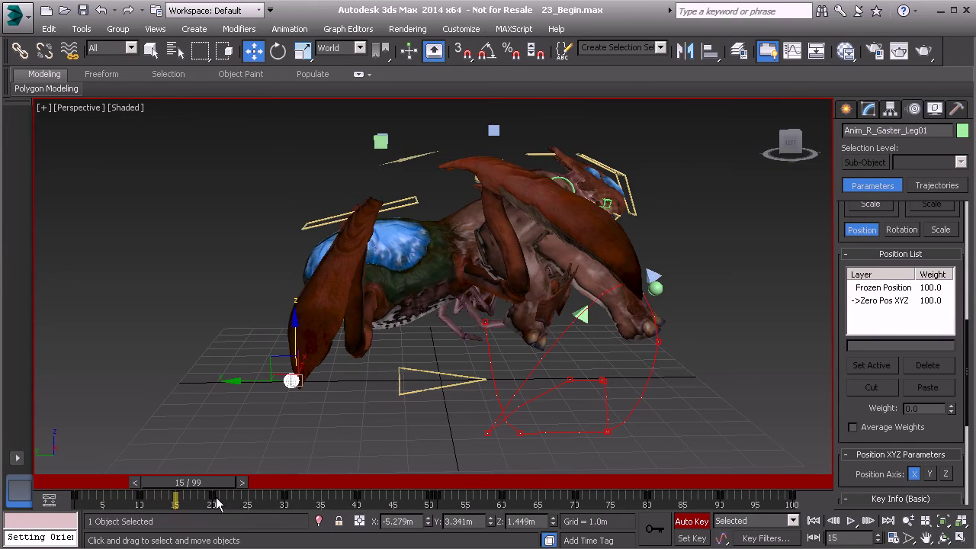
left_click_drag(176, 505, 171, 479)
key("w")
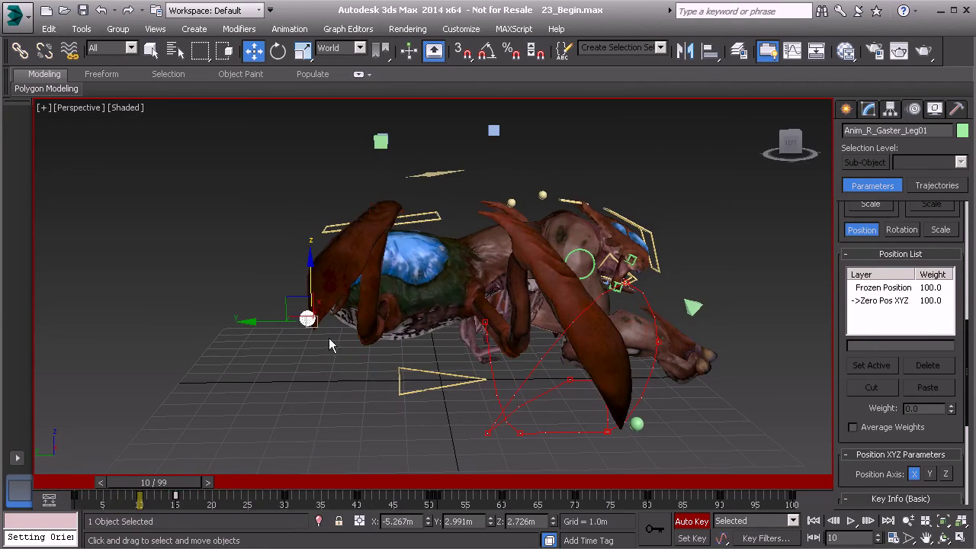
Step: Show the right gaster leg control's trajectory and hide the right petiole leg control's trajectory
right_click(205, 276)
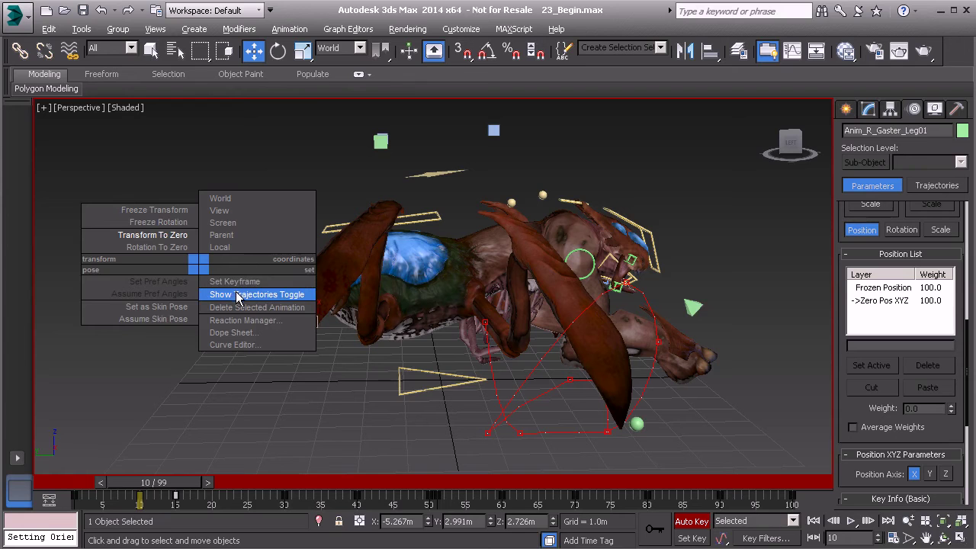
left_click(226, 295)
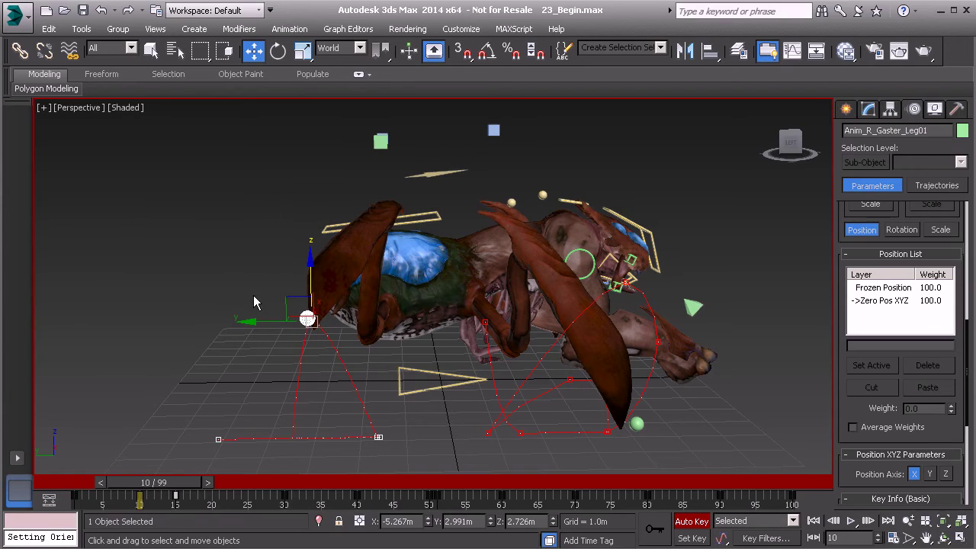
left_click(638, 424)
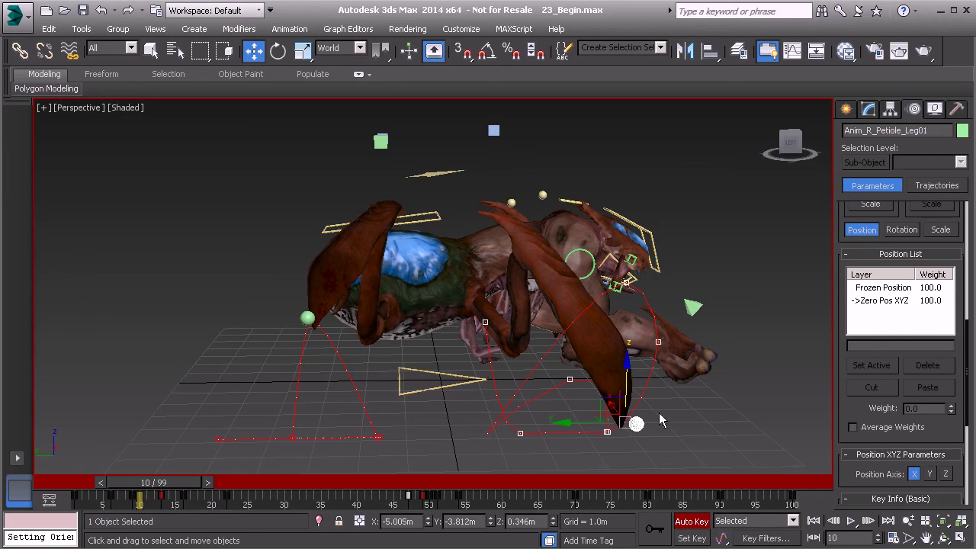
right_click(694, 405)
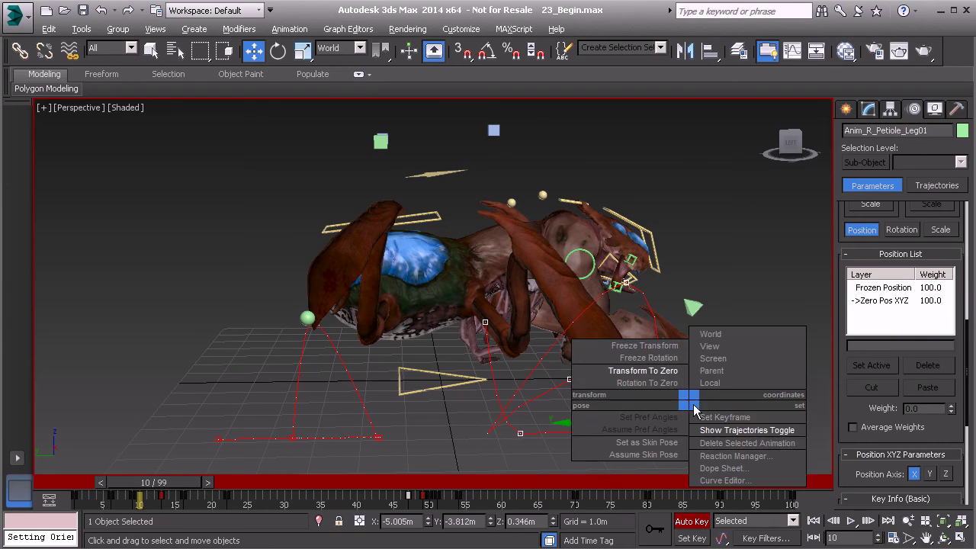
left_click(735, 431)
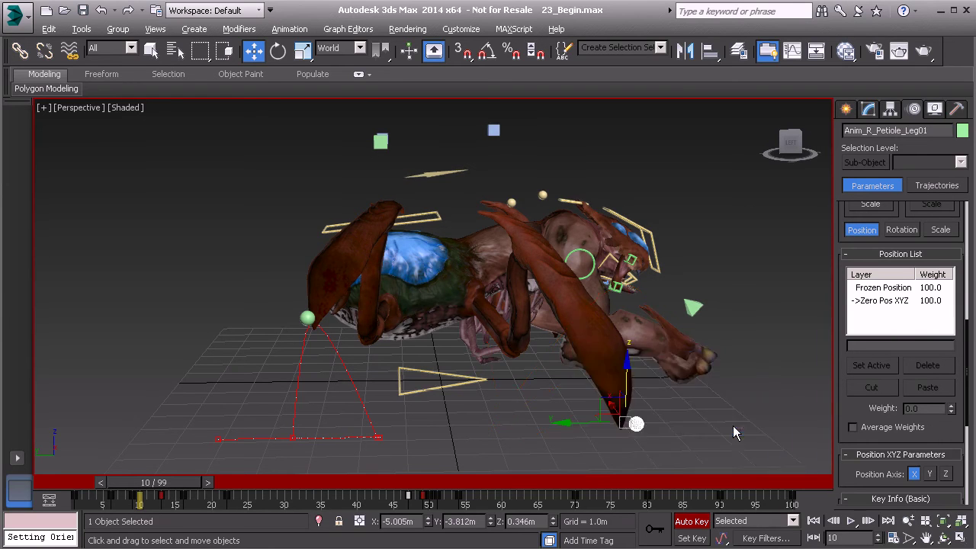
Step: At frame 10, slide the right gaster leg control slightly forward along Y and scrub through its step
mouse_move(160, 488)
left_mouse_down()
mouse_move(145, 489)
mouse_move(241, 492)
mouse_move(95, 491)
mouse_move(153, 491)
left_mouse_up()
left_click(317, 321)
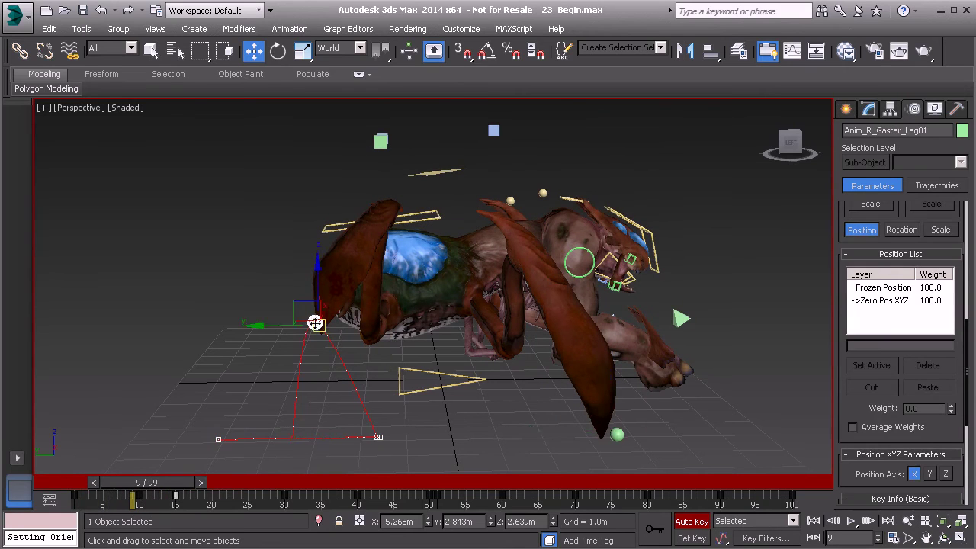
left_click_drag(255, 326, 264, 326)
left_click_drag(152, 485, 164, 484)
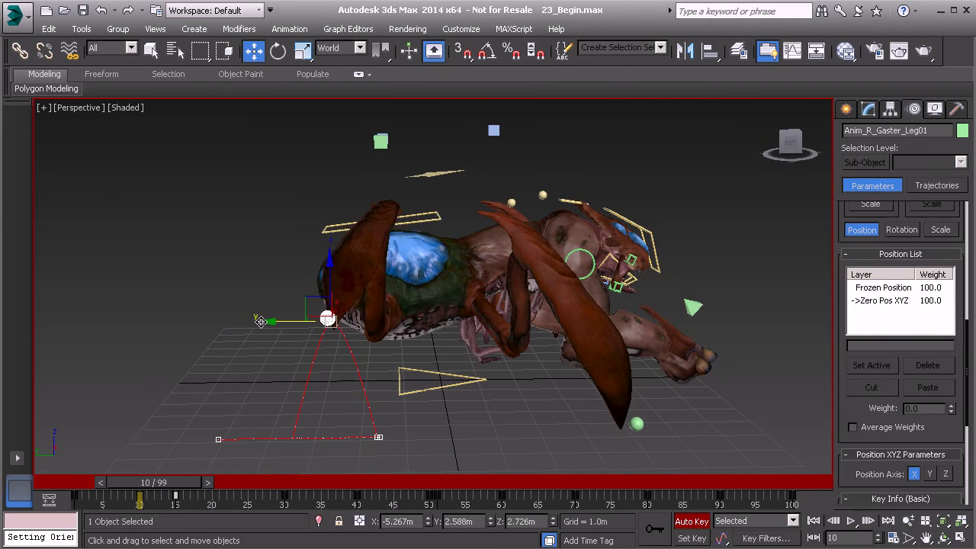
left_click_drag(160, 484, 293, 531)
middle_click_drag(568, 327, 482, 303, "alt")
middle_click_drag(359, 339, 399, 336, "alt")
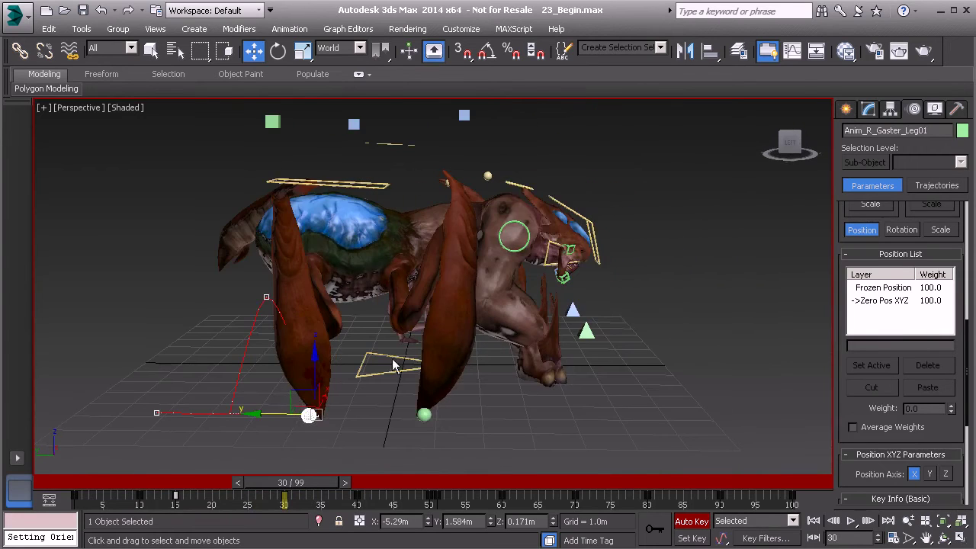
left_click_drag(311, 491, 271, 482)
Step: Turn off automatic keying and set the global control's Zero Pos XYZ weight to 100, then return to the animation's start
left_click(396, 365)
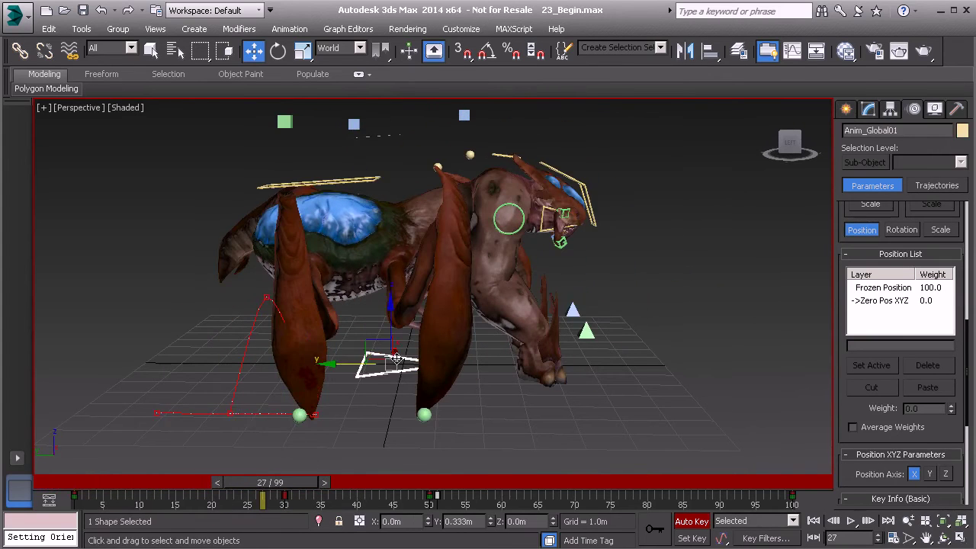
left_click(700, 524)
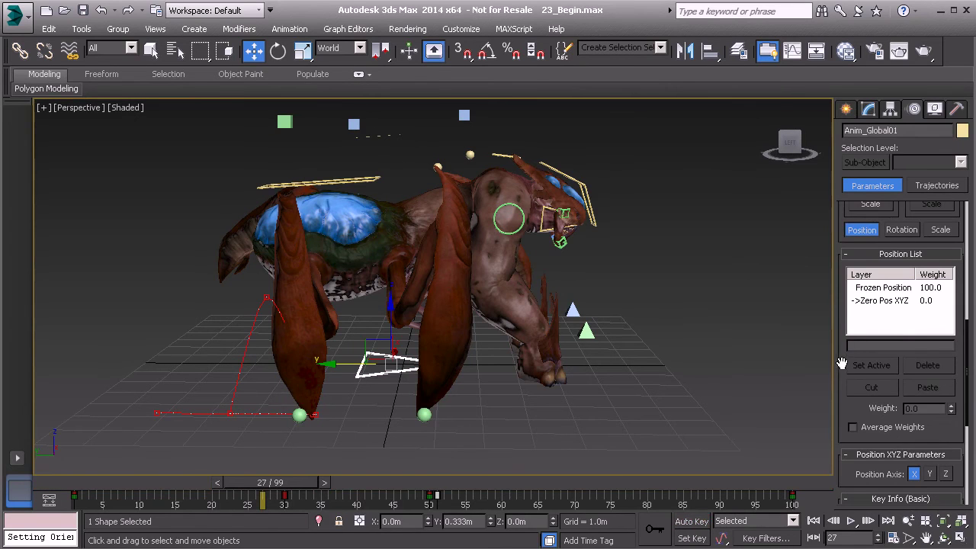
scroll(902, 362, "down", 3)
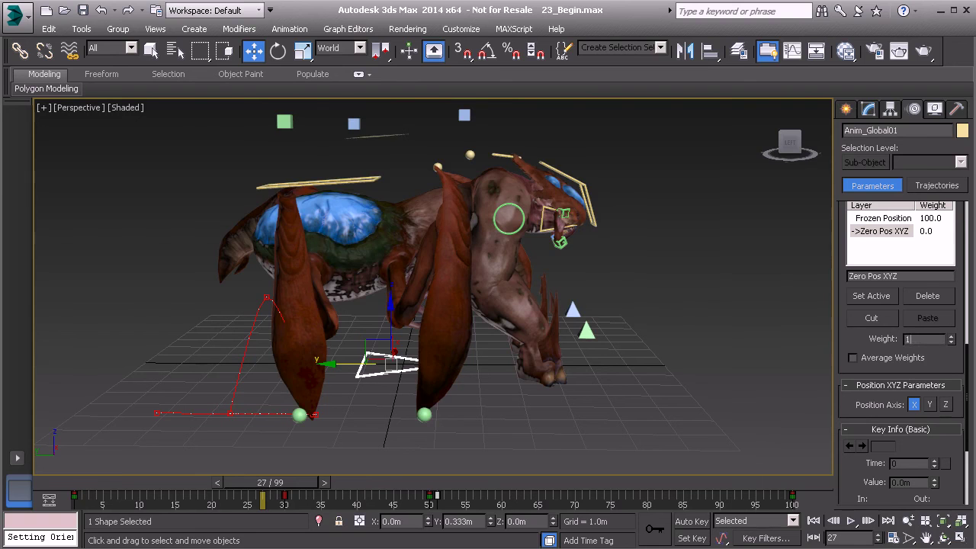
type("0")
key("Return")
left_click_drag(280, 492, 93, 479)
key("w")
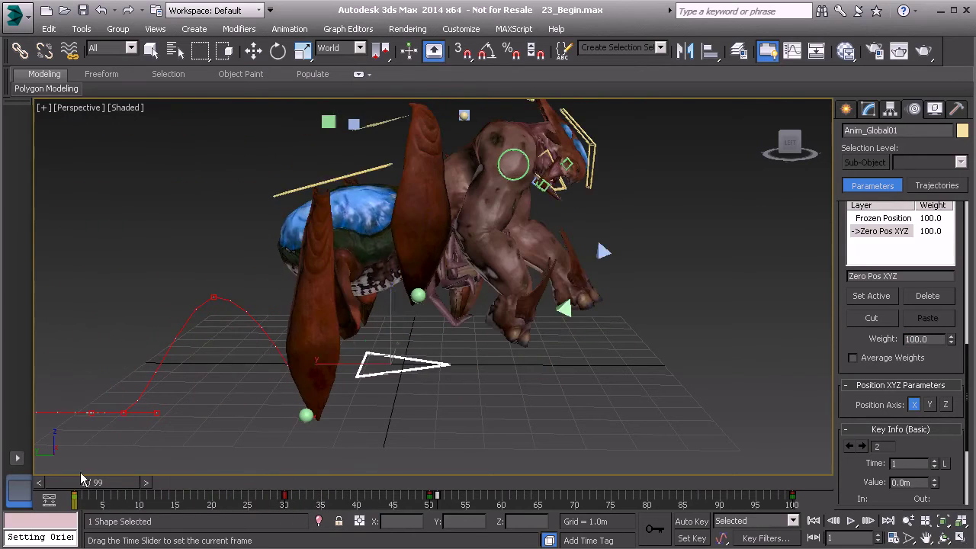
Step: Play the walk with global travel enabled, viewing the creature from both sides, then stop and return to frame 1
left_click(852, 521)
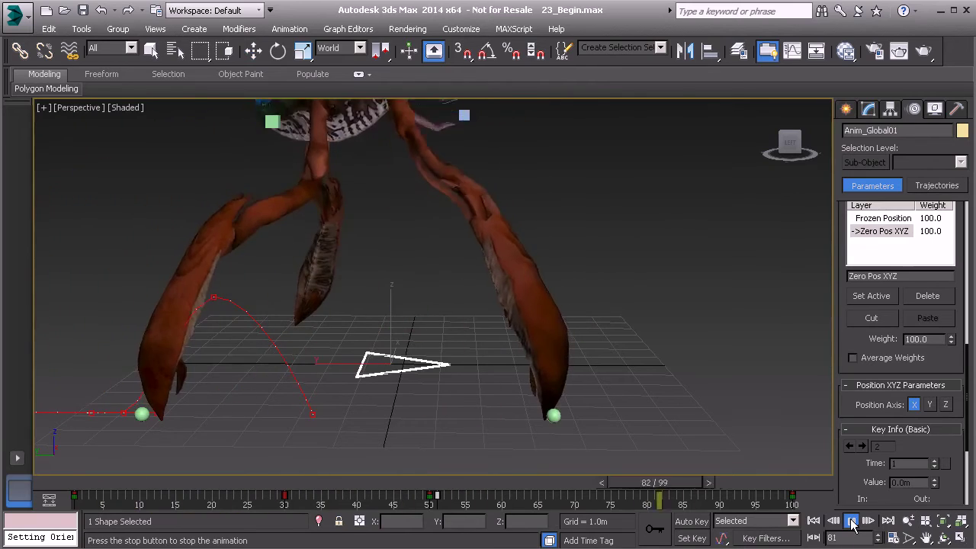
middle_click_drag(391, 256, 449, 319)
middle_click_drag(573, 363, 370, 372, "alt")
scroll(396, 355, "down", 8)
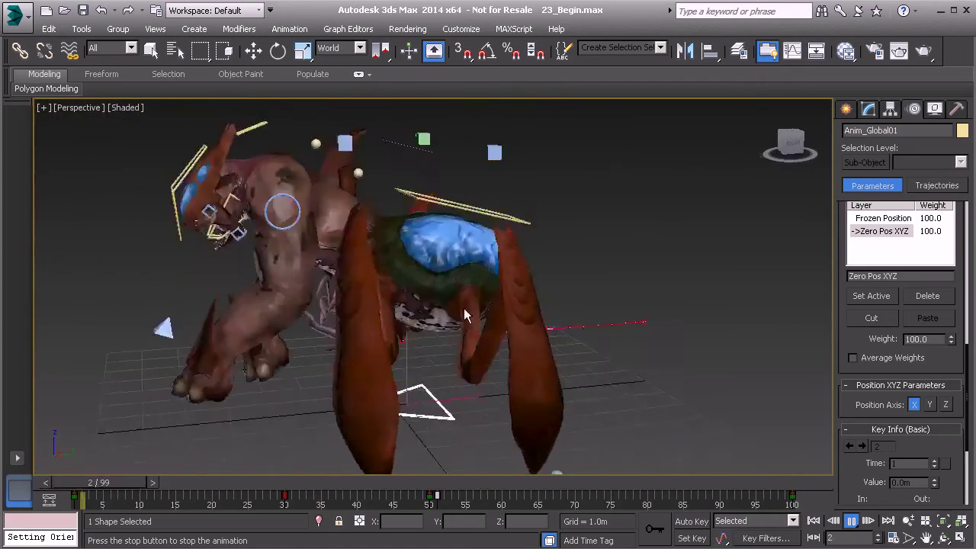
key("w")
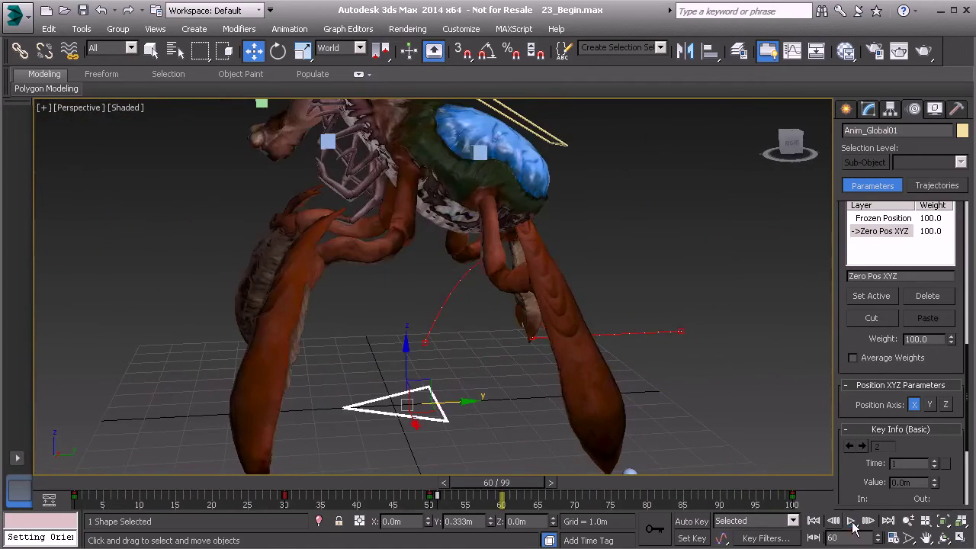
left_click_drag(131, 483, 53, 475)
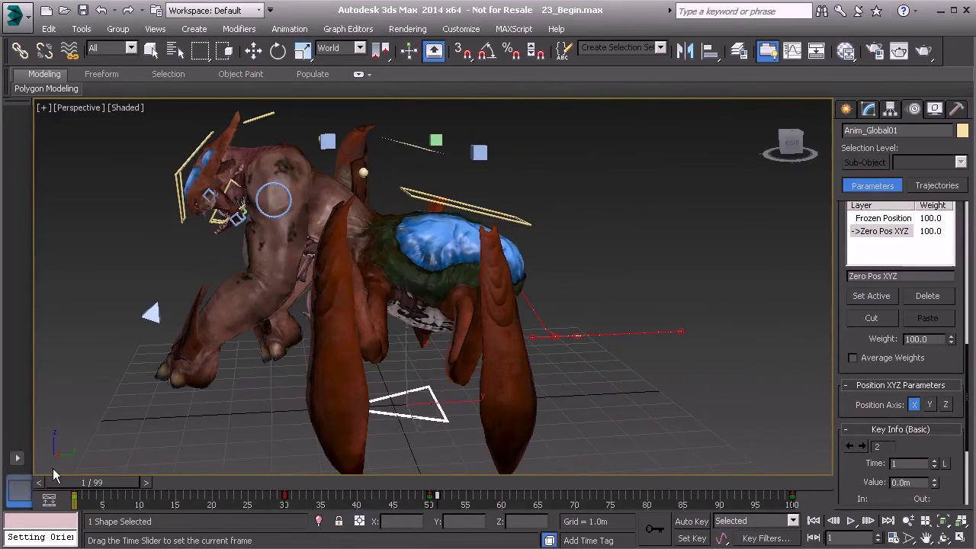
Step: Go to frame 57, select the left arm control and show its trajectory
left_click_drag(105, 490, 475, 488)
key("w")
middle_click_drag(366, 190, 492, 281)
left_click(513, 237)
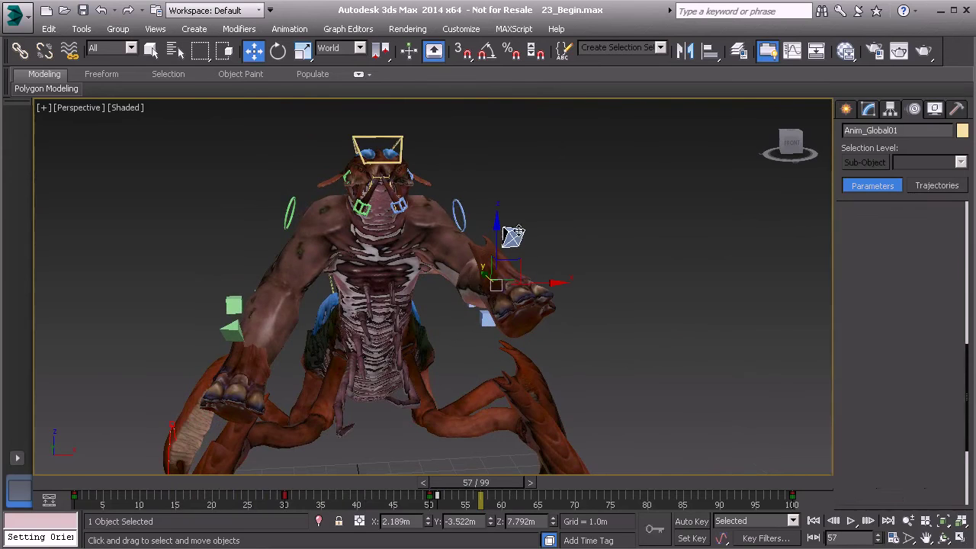
right_click(566, 211)
left_click(604, 223)
middle_click_drag(605, 241, 565, 284, "alt")
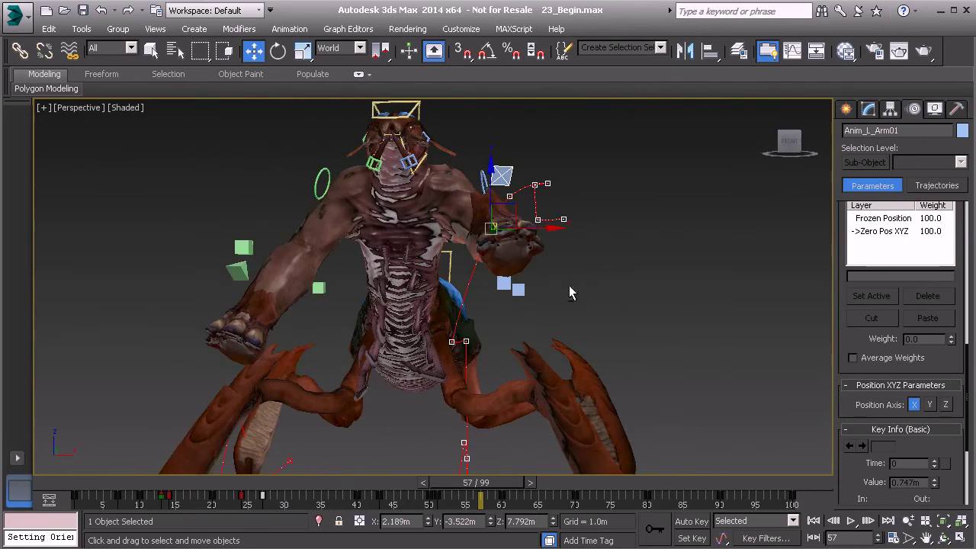
Step: At frame 51, select the global control and set its Zero Pos XYZ layer weight to 0
left_click_drag(476, 482, 386, 482)
middle_click_drag(463, 406, 439, 475, "alt")
left_click_drag(395, 489, 443, 491)
middle_click_drag(500, 458, 474, 318)
left_click(456, 320)
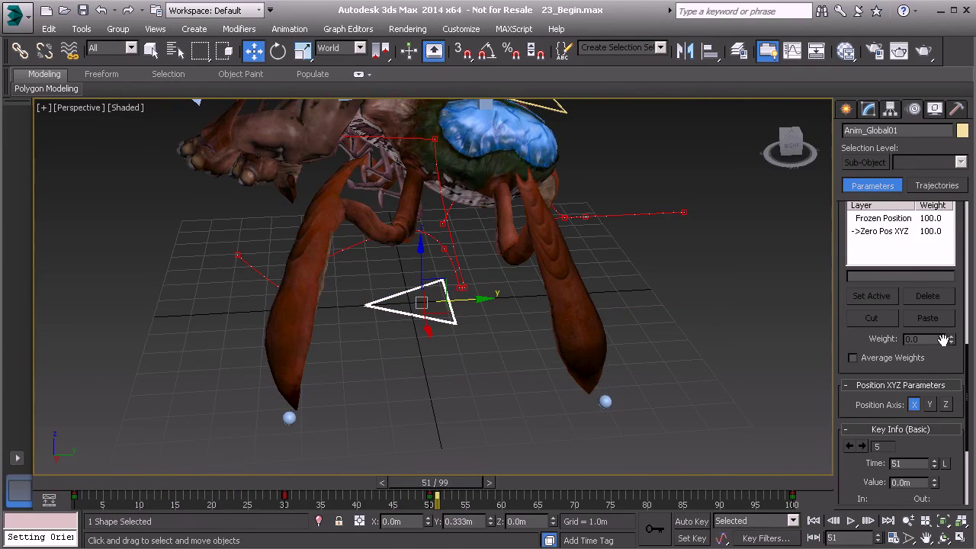
left_click(879, 231)
right_click(953, 342)
middle_click_drag(450, 210, 526, 368)
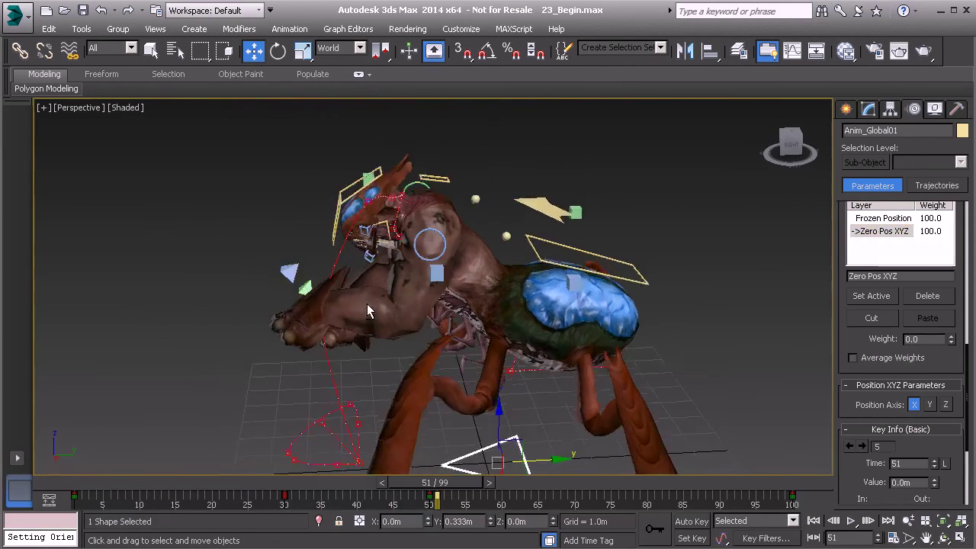
Step: Reselect the left arm control and scrub to frame 71 to check its in-place motion
left_click(292, 271)
left_click(290, 269)
left_click_drag(437, 488, 584, 509)
middle_click_drag(335, 366, 257, 382, "alt")
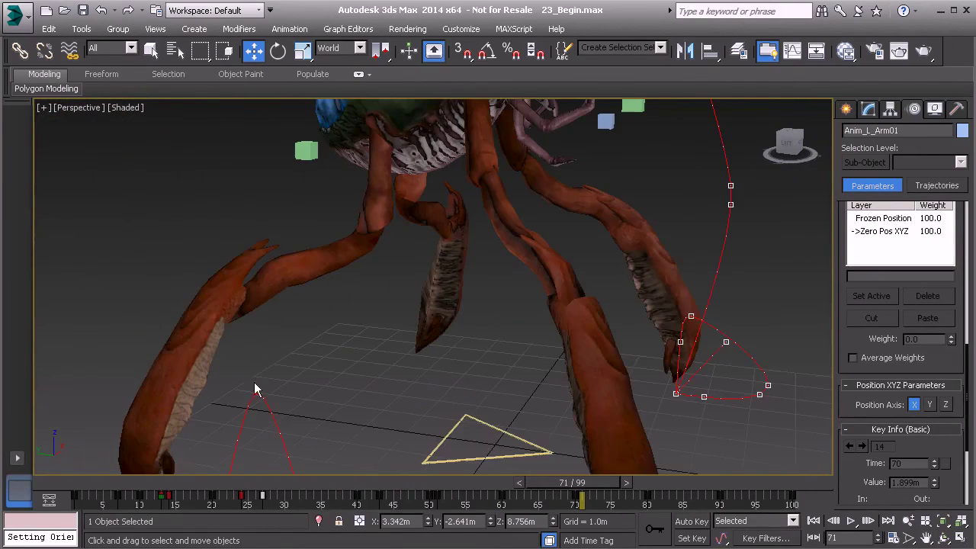
Step: Select the right gaster leg control and hide its trajectory
middle_click_drag(260, 342, 293, 320)
left_click(291, 335)
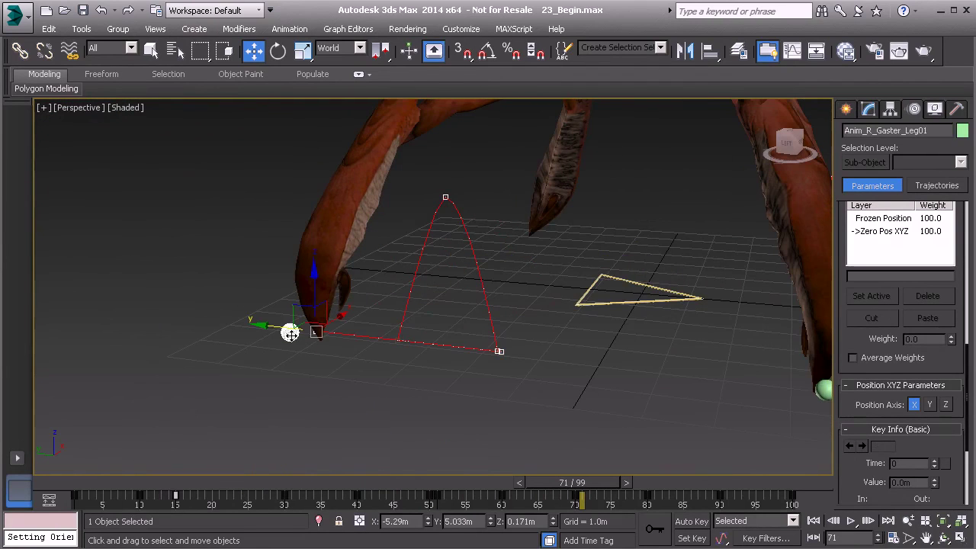
right_click(201, 244)
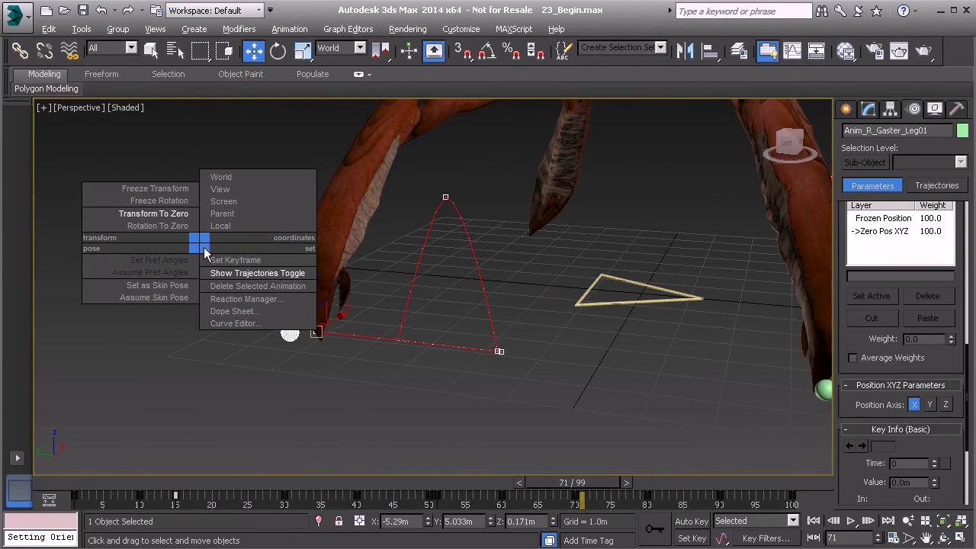
left_click(258, 273)
Step: Scrub back to frame 64 and examine the left arm's trajectory from the front and side
middle_click_drag(268, 283, 372, 261, "alt")
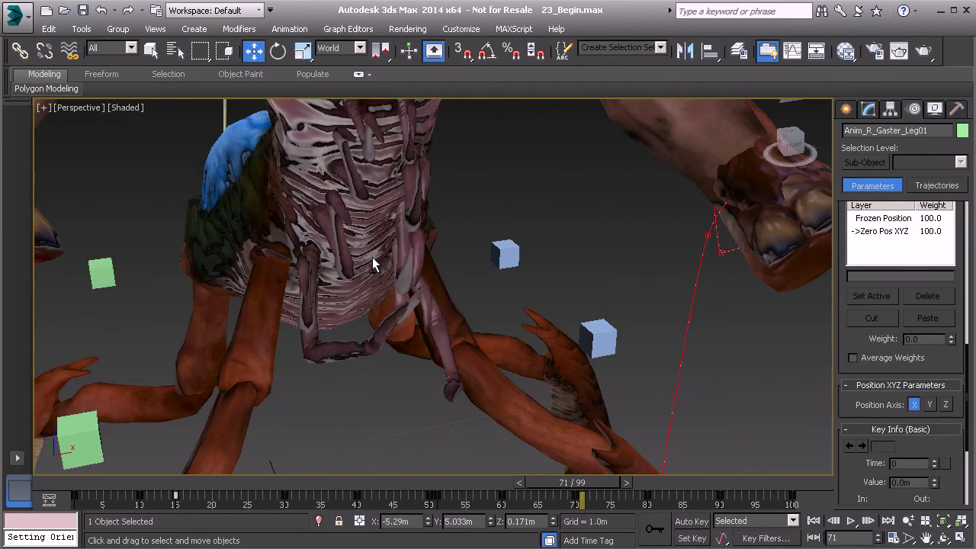
middle_click_drag(447, 233, 456, 334, "alt")
scroll(455, 333, "down", 4)
middle_click_drag(401, 254, 462, 309)
left_click_drag(574, 485, 523, 488)
key("w")
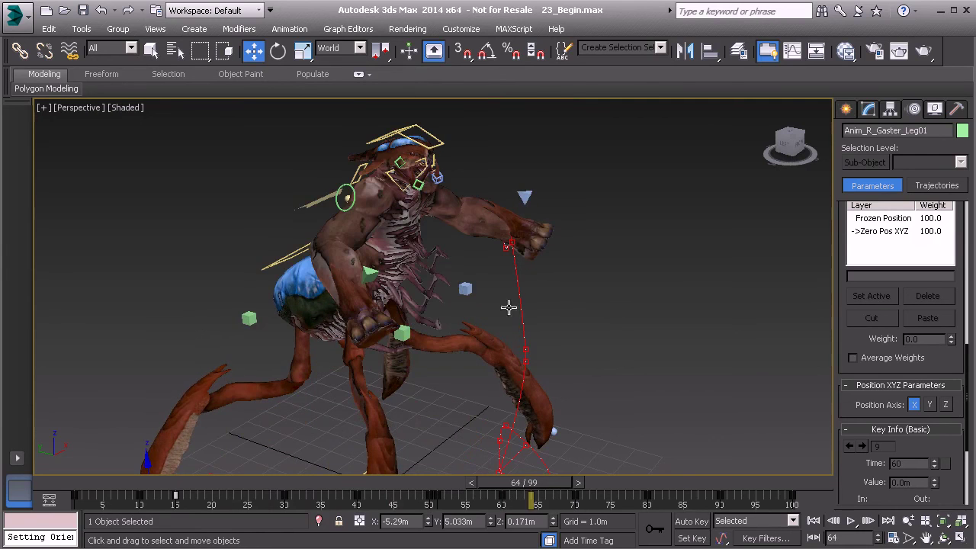
middle_click_drag(494, 302, 522, 267, "alt")
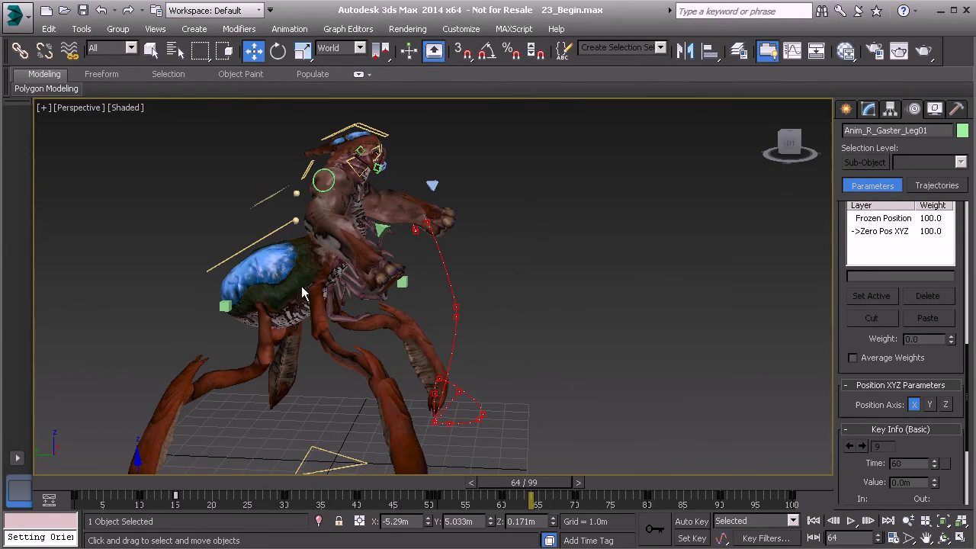
middle_click_drag(501, 265, 530, 206, "alt")
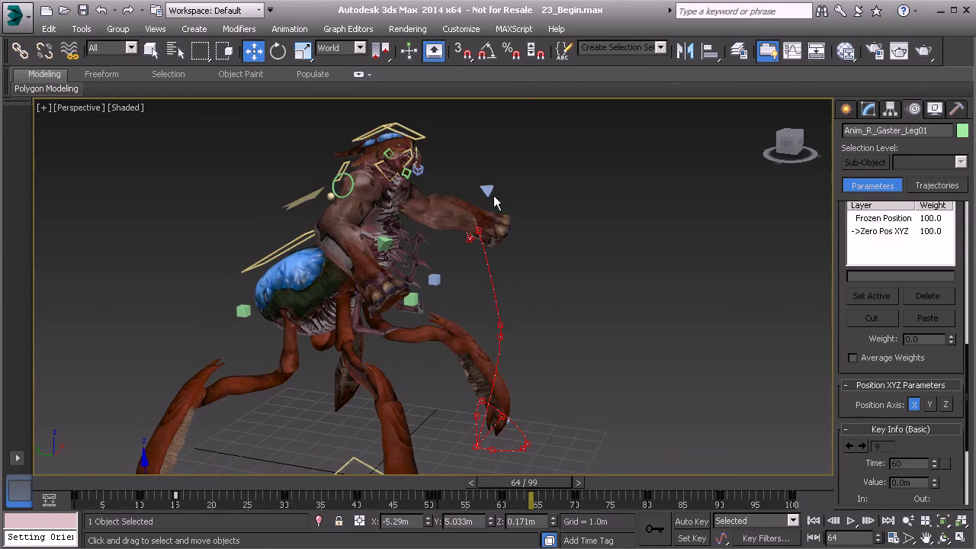